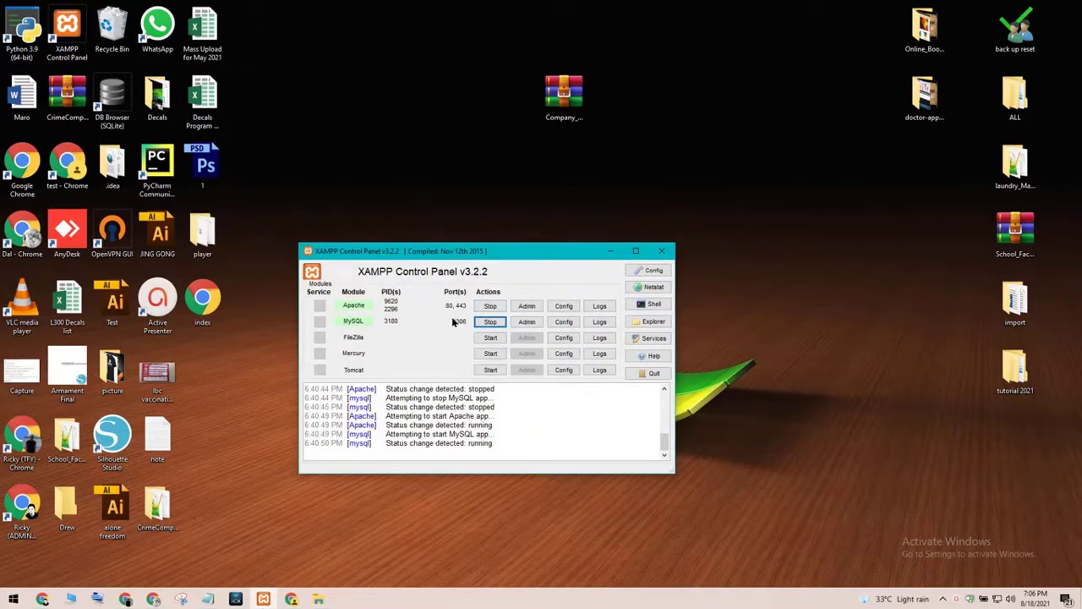
Step: Extract the Company_Management_System archive onto the desktop and place the extracted folder directly below the archive
left_click(610, 251)
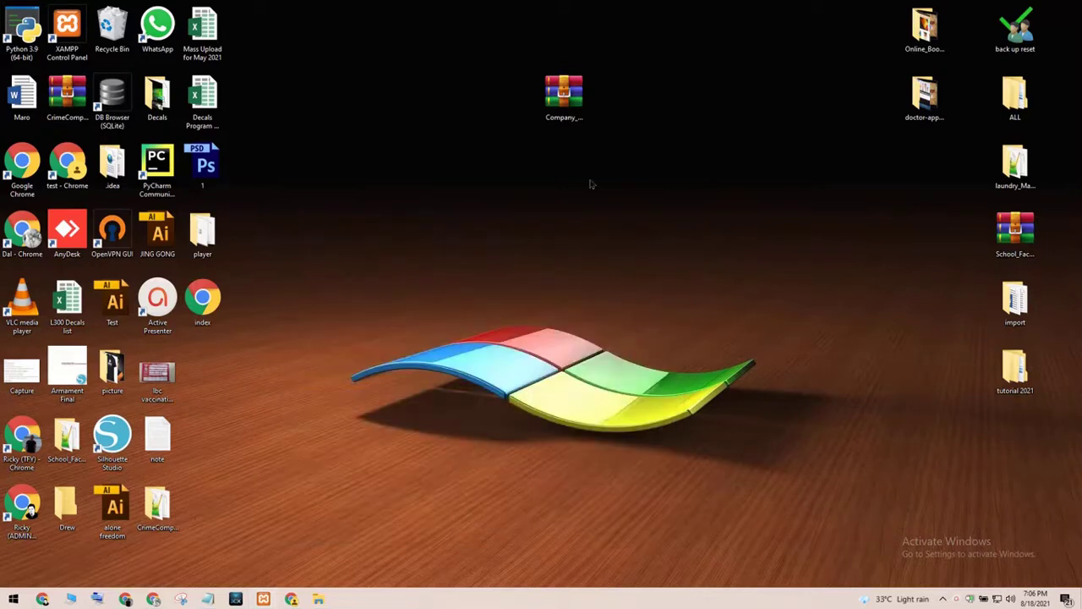
left_click(562, 124)
right_click(563, 116)
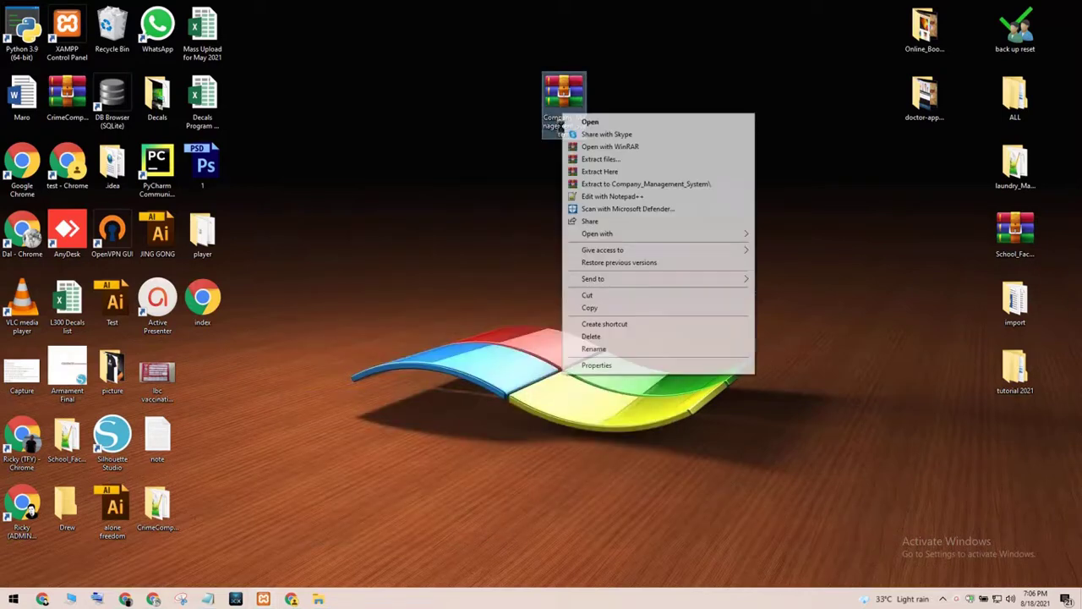
left_click(599, 171)
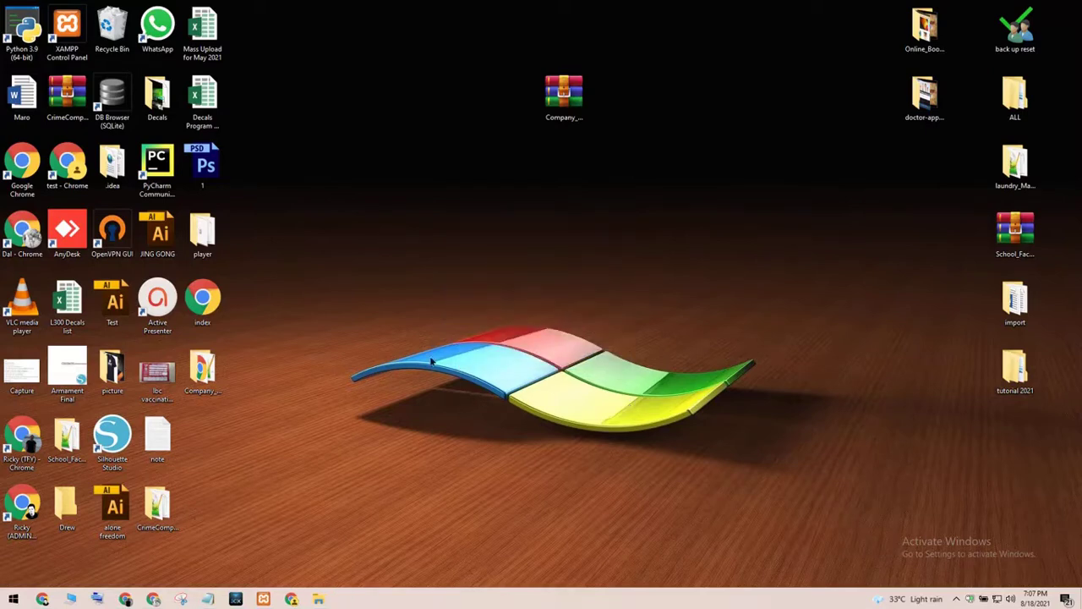
left_click_drag(203, 372, 545, 166)
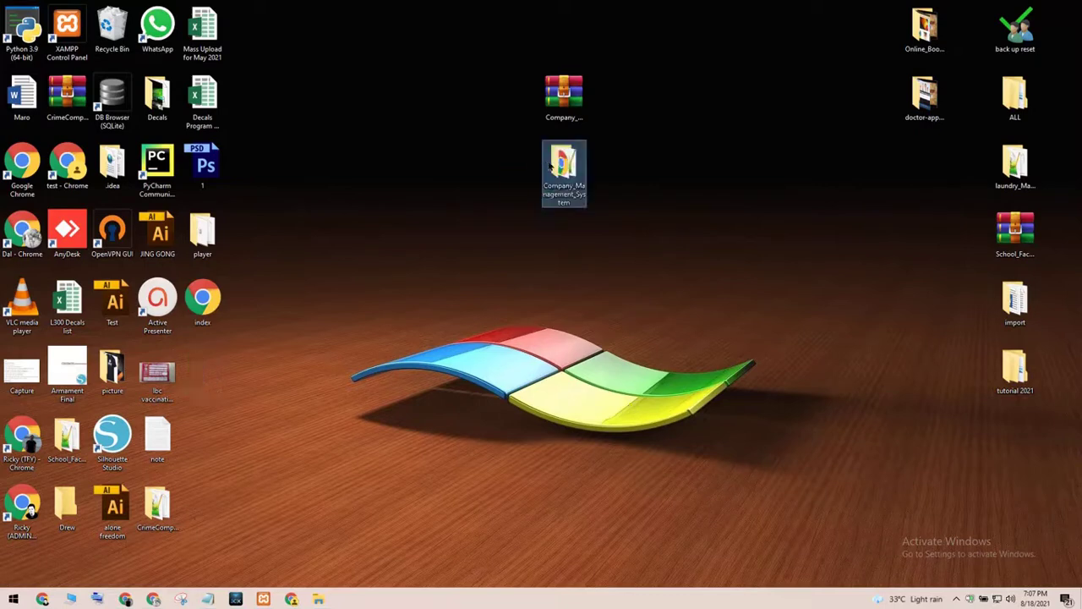
left_click(605, 183)
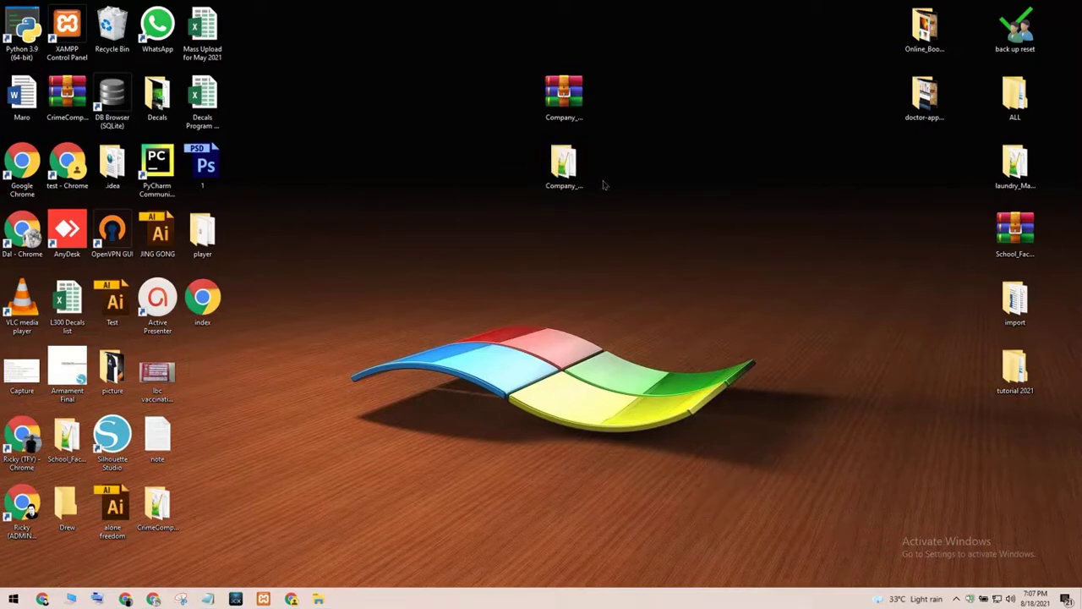
Step: Open the readme file from the Company_Management_System folder in a maximized window
double_click(564, 166)
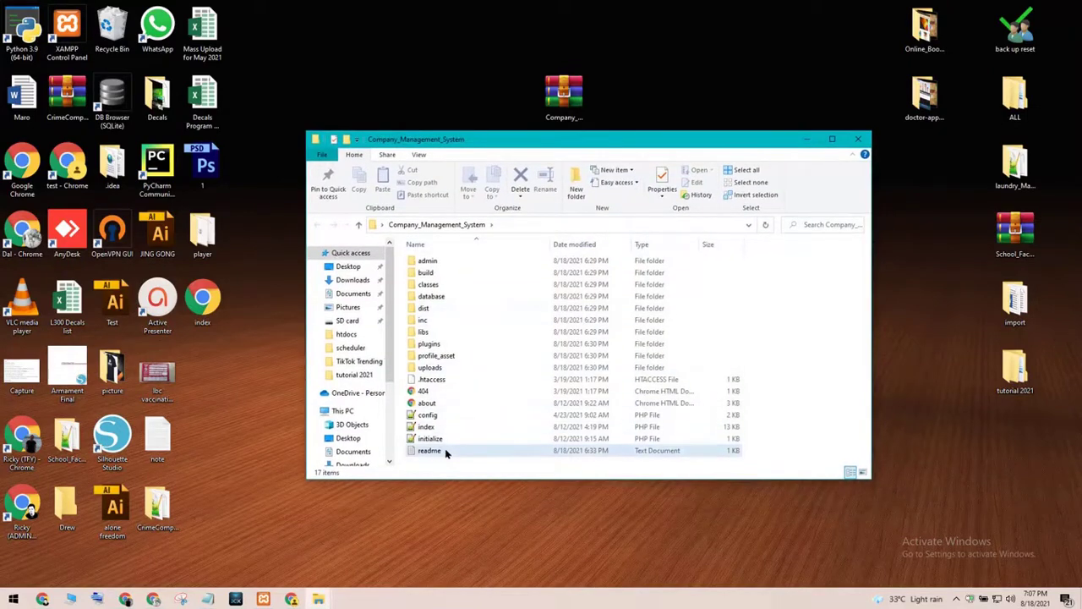
left_click(435, 451)
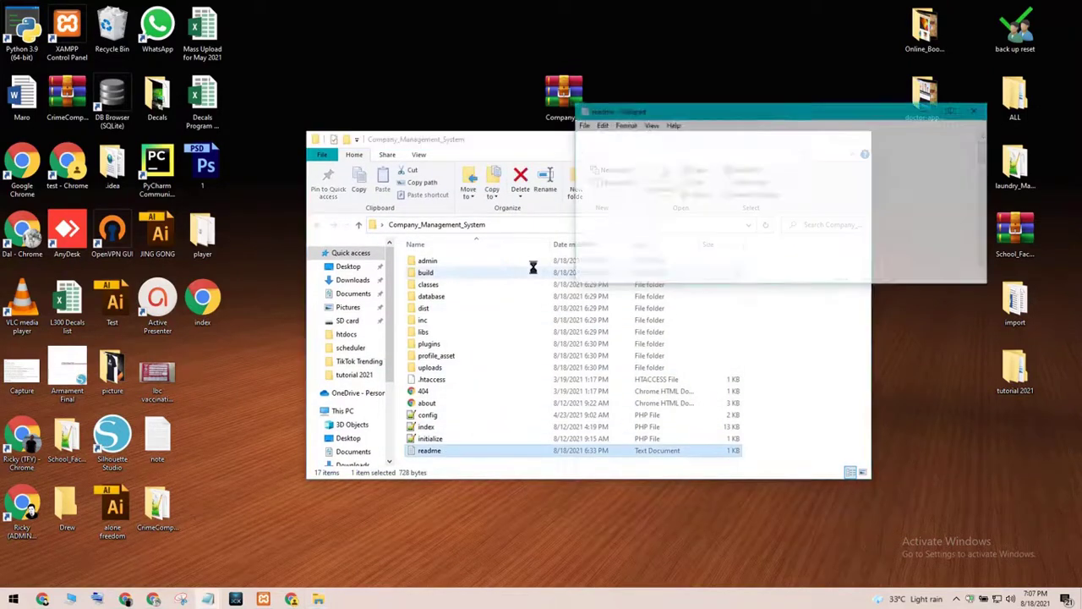
left_click(951, 110)
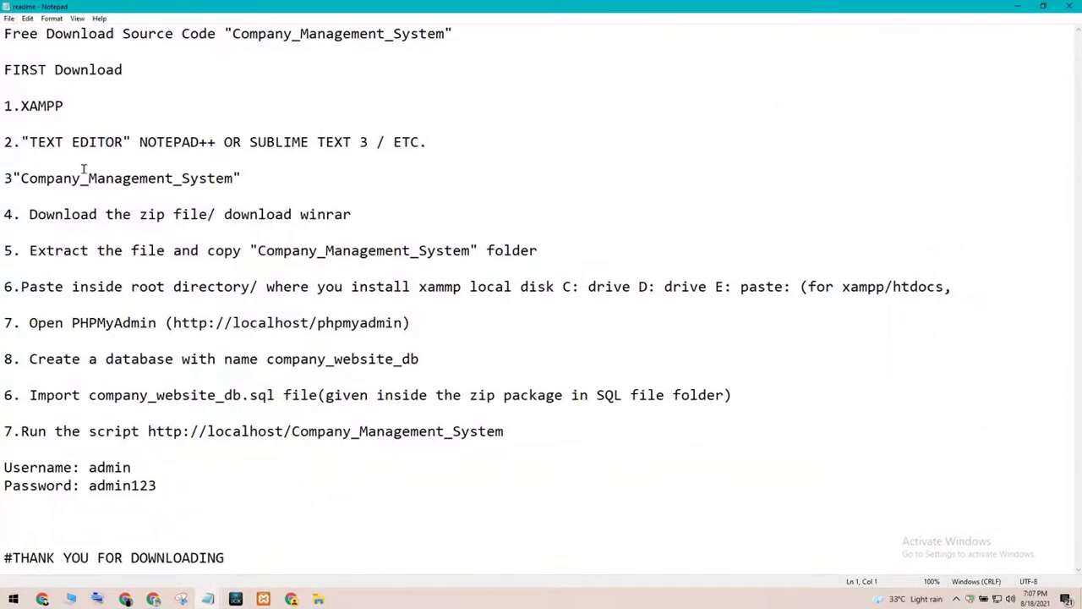
Step: Read through the readme's setup instructions, from the required downloads to the login details, and put the readme and folder windows away
double_click(154, 144)
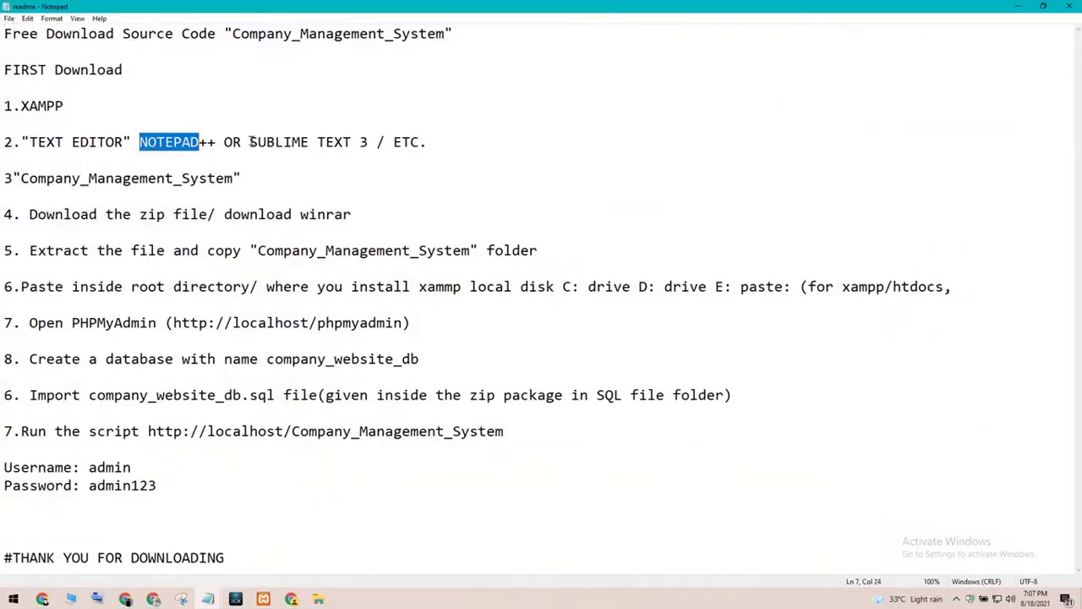
double_click(254, 140)
left_click_drag(22, 179, 184, 177)
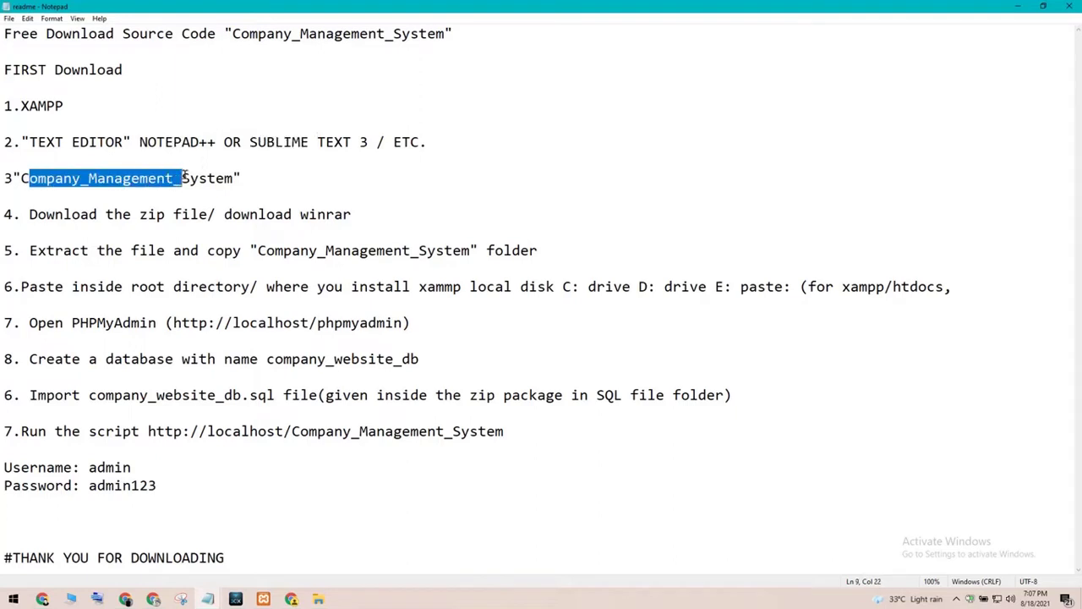
left_click(167, 203)
left_click_drag(30, 215, 318, 209)
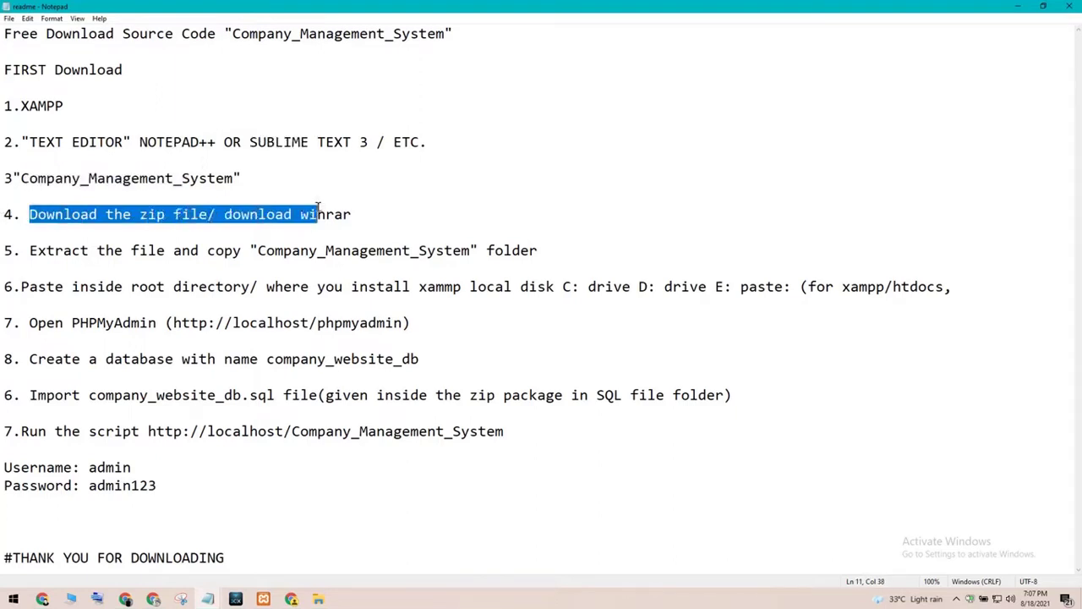
left_click_drag(32, 250, 313, 263)
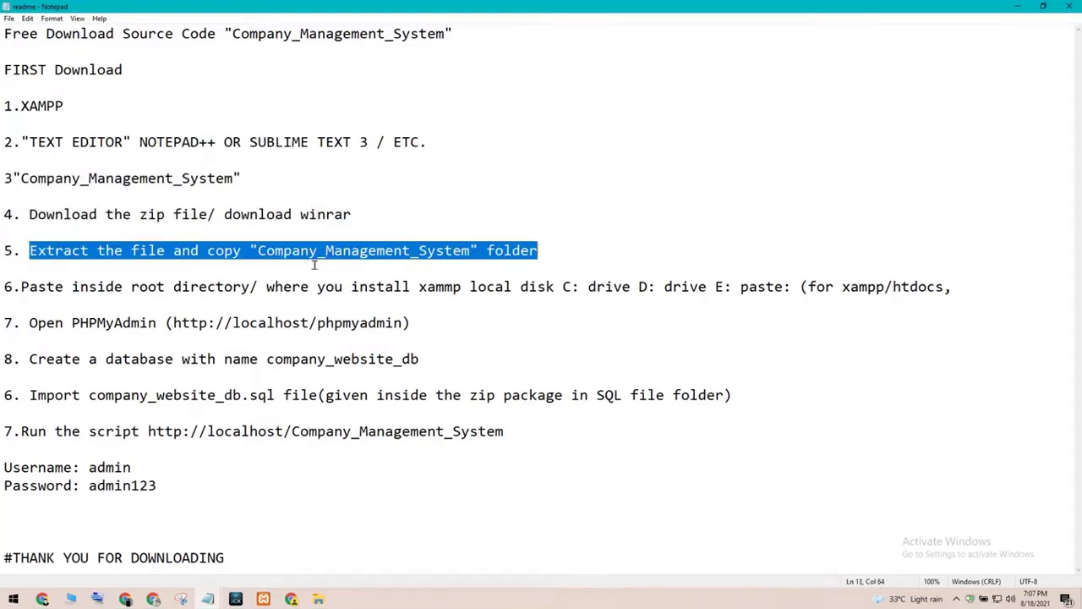
left_click(143, 271)
left_click_drag(21, 288, 972, 281)
left_click(500, 309)
left_click_drag(25, 324, 461, 319)
left_click(462, 319)
left_click_drag(23, 359, 336, 358)
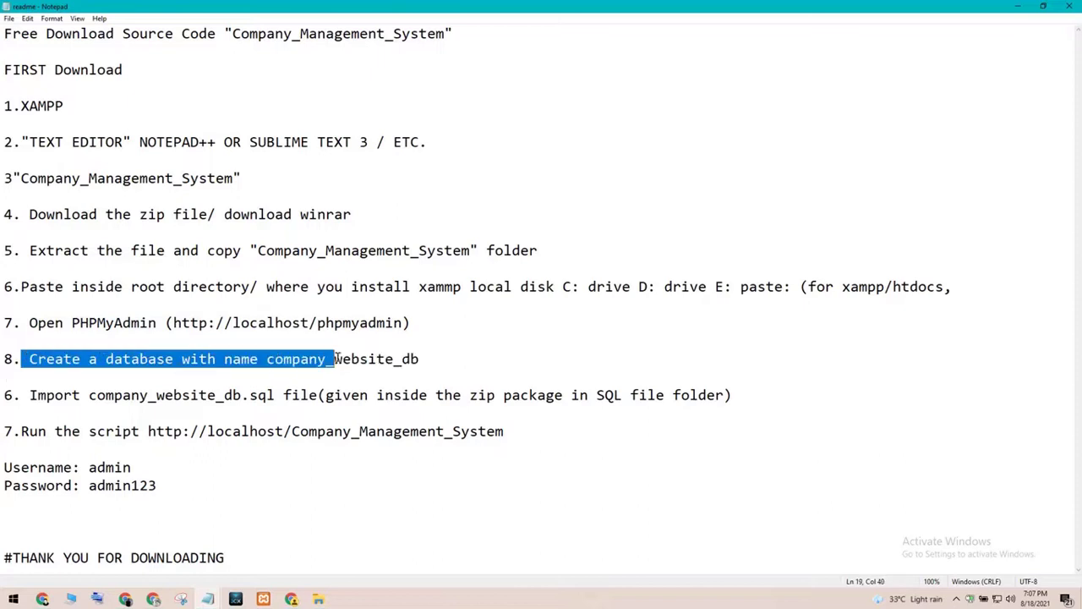
left_click_drag(27, 394, 733, 395)
left_click(499, 395)
left_click(596, 395)
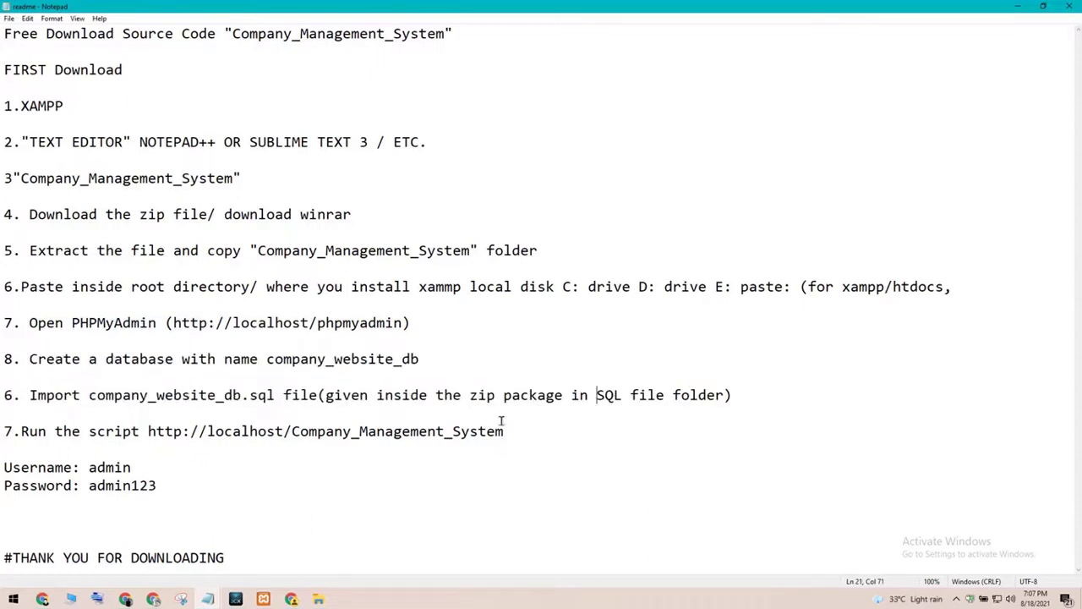
left_click_drag(38, 433, 504, 431)
left_click(90, 485)
left_click(190, 476)
left_click(1069, 5)
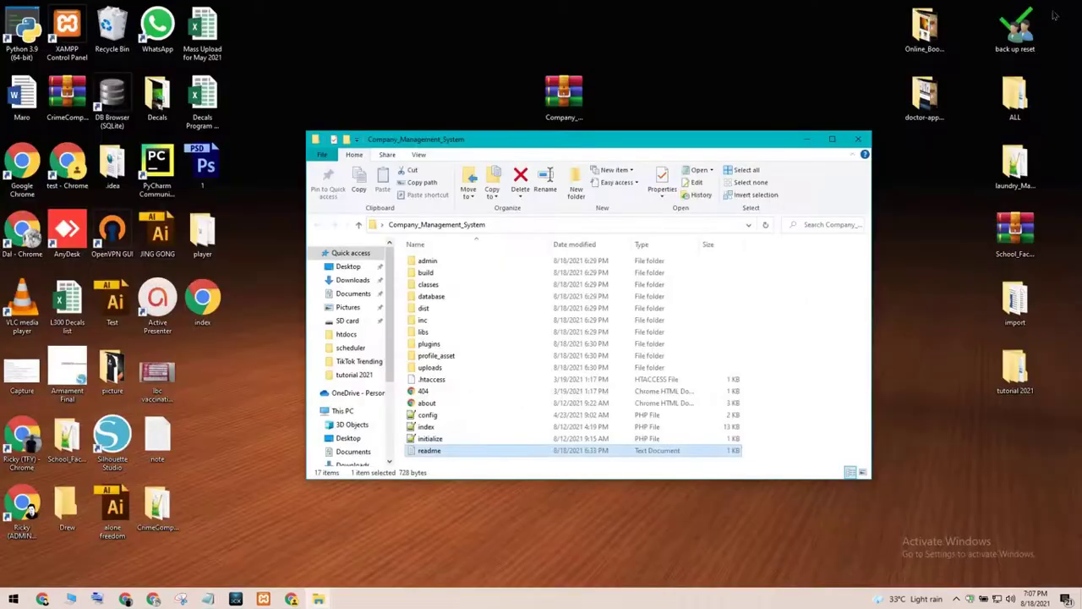
left_click(808, 140)
Step: Replace the text in the untitled Notepad note with "type localhost any browser"
left_click(207, 599)
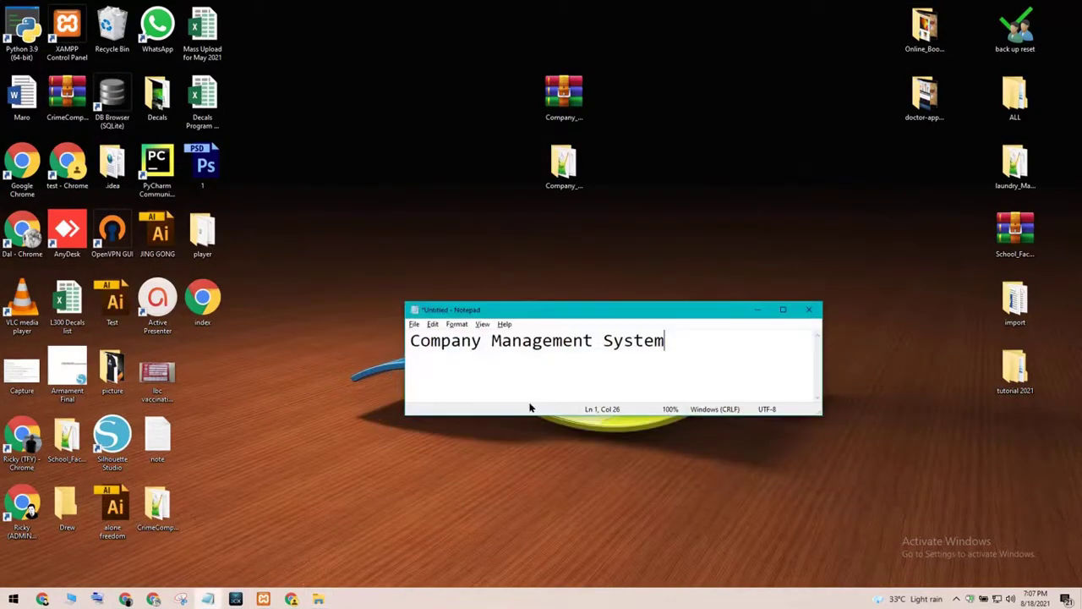
left_click_drag(665, 341, 33, 384)
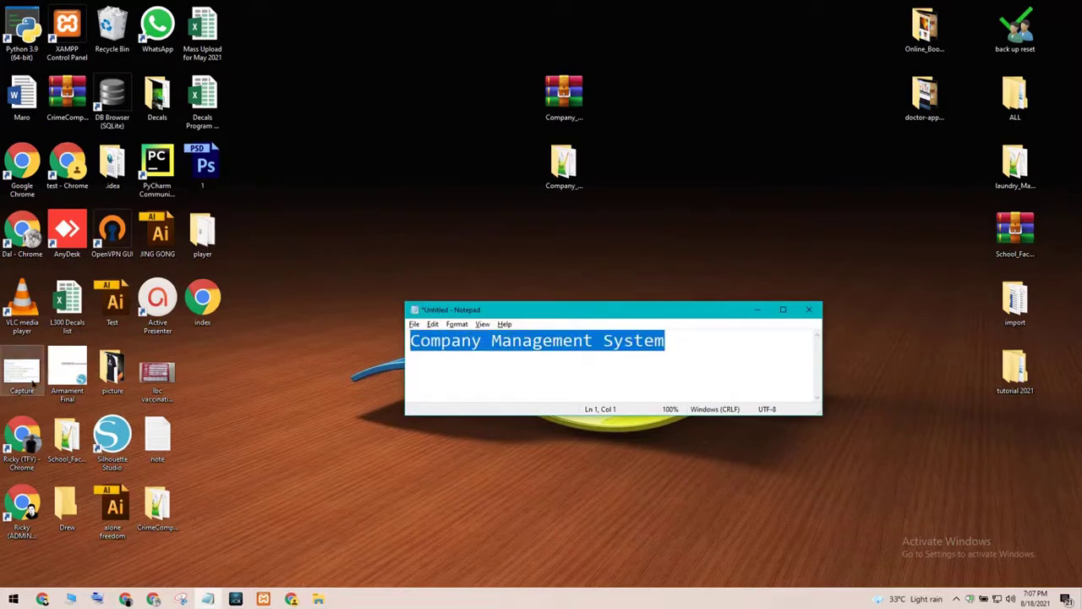
type("yt")
key("BackSpace")
key("BackSpace")
type("t")
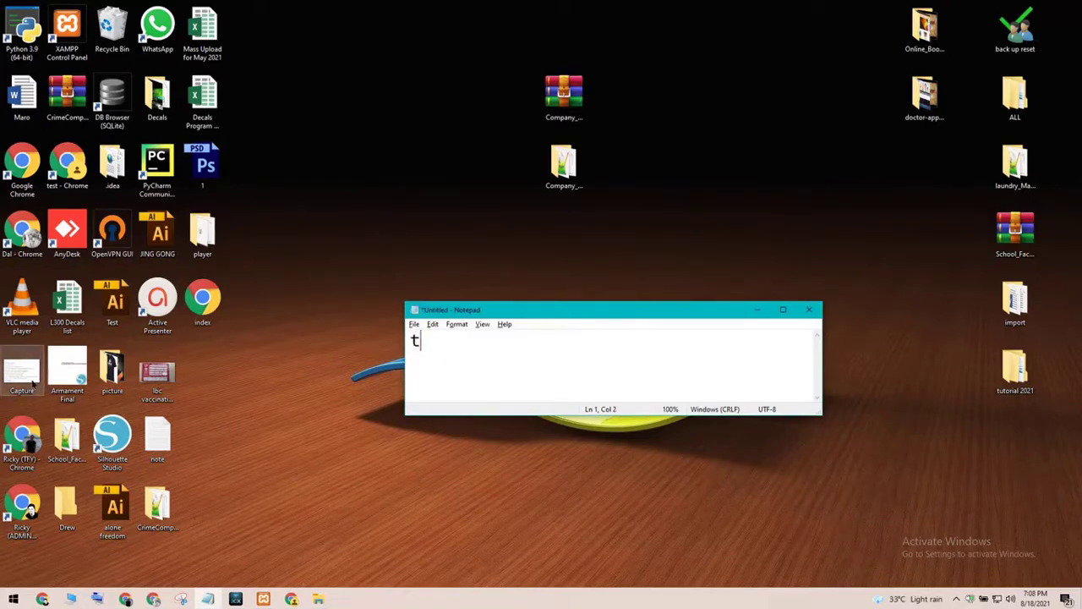
type("ype local")
key("BackSpace")
type("alhos")
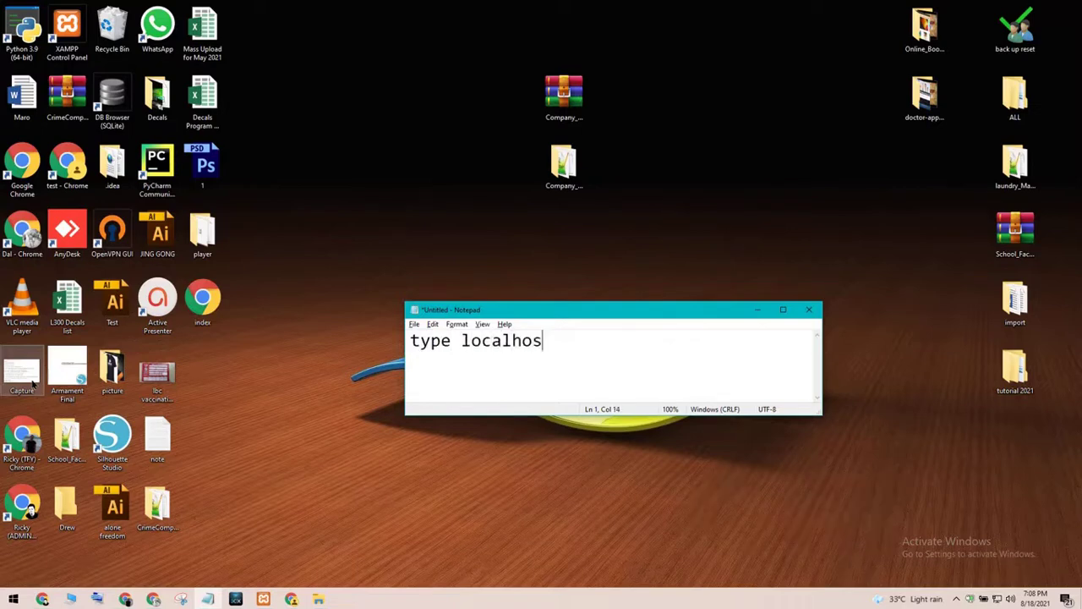
type("t any brow")
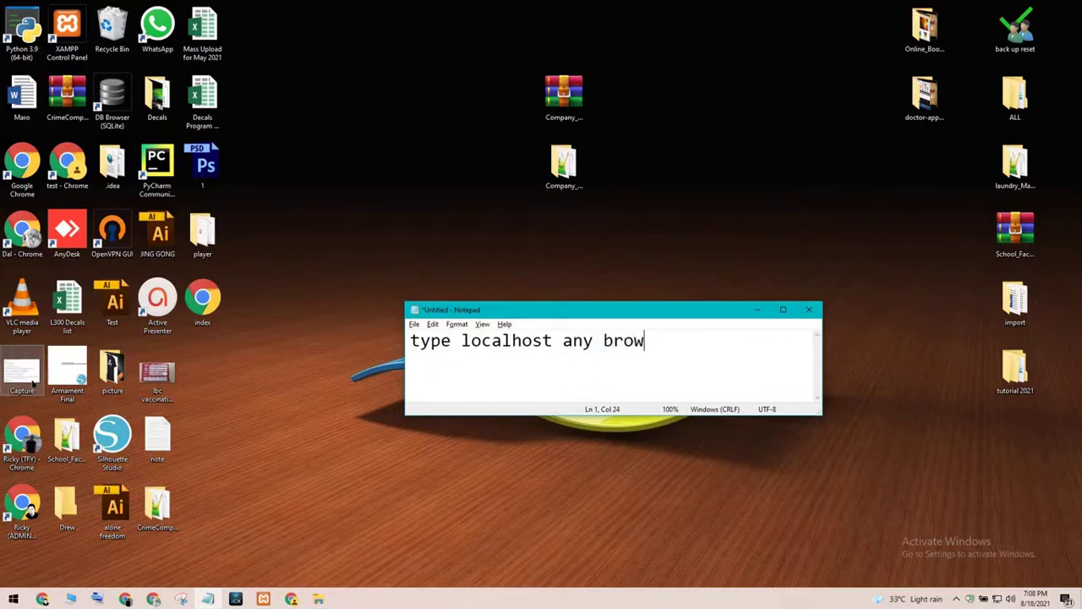
type("ser")
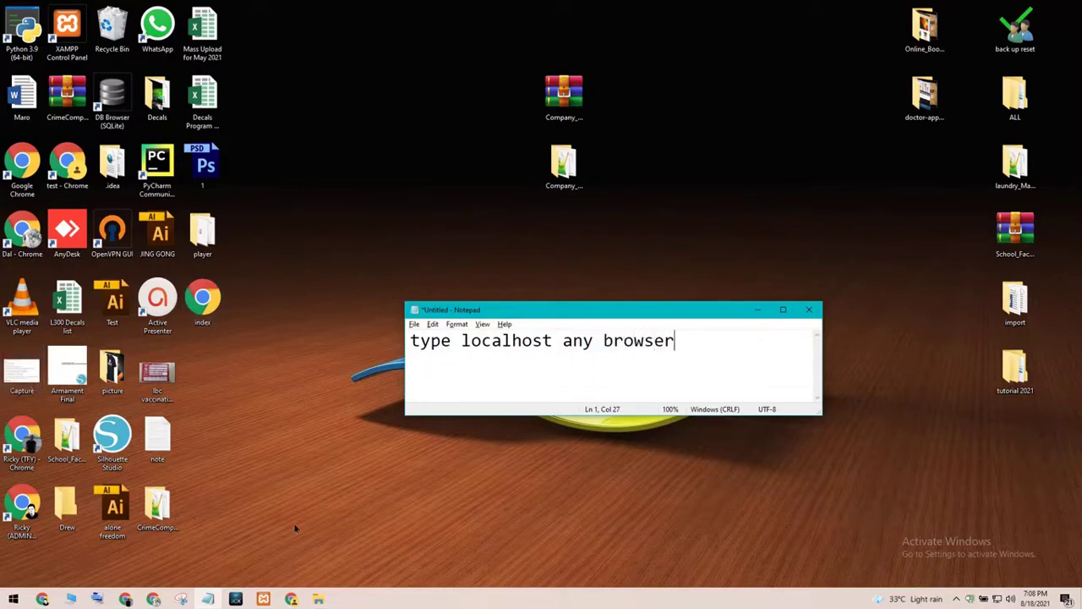
Step: Load localhost in a maximized Chrome window and go to phpMyAdmin from the XAMPP dashboard
left_click(291, 599)
left_click(142, 53)
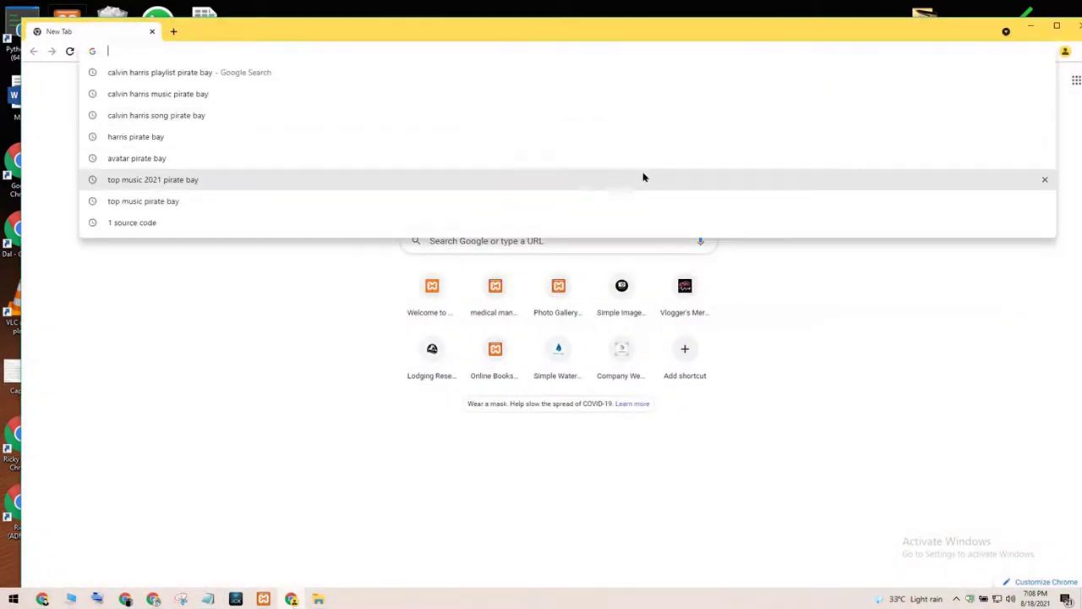
left_click(535, 281)
left_click(1056, 26)
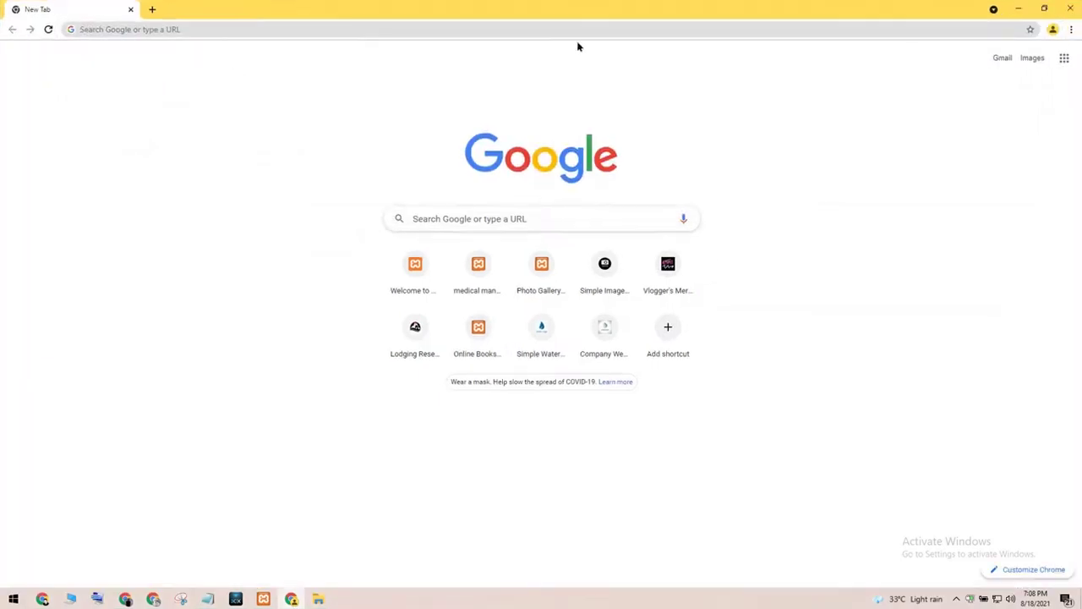
left_click(285, 26)
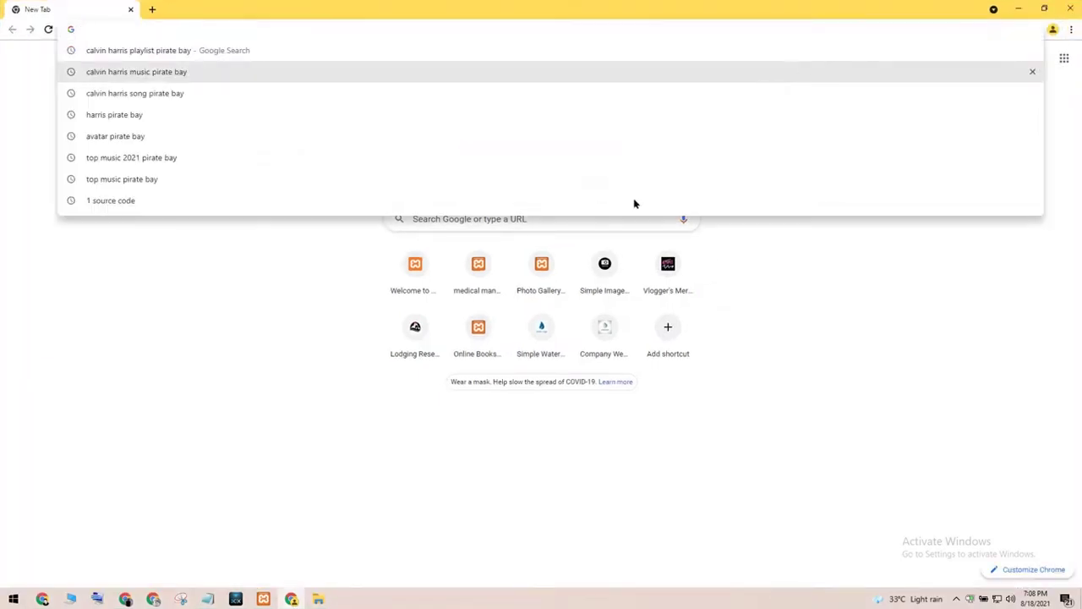
type("lo")
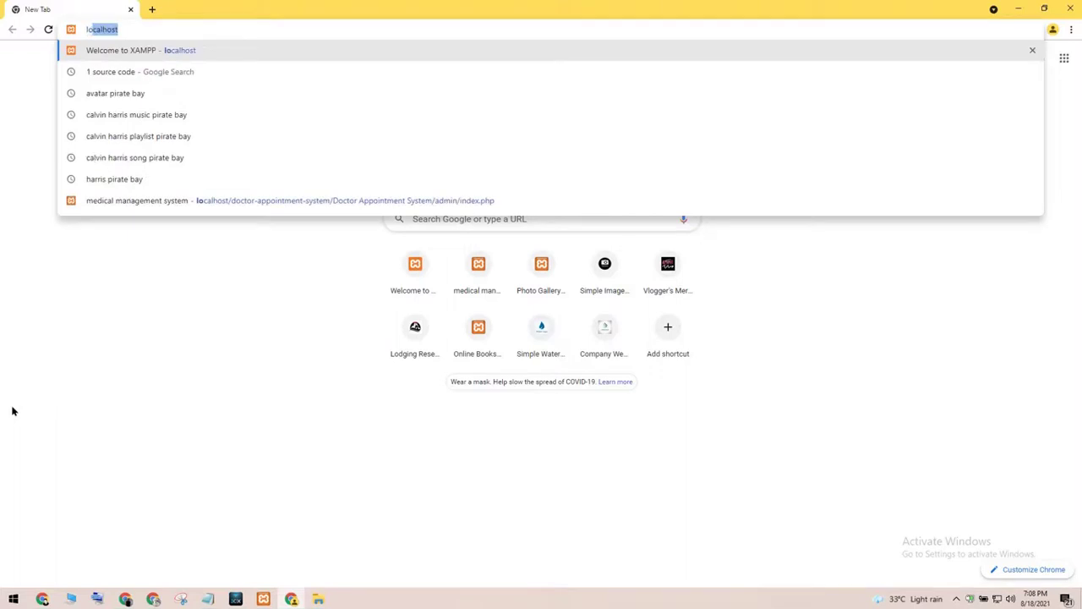
type("calhost")
key("Return")
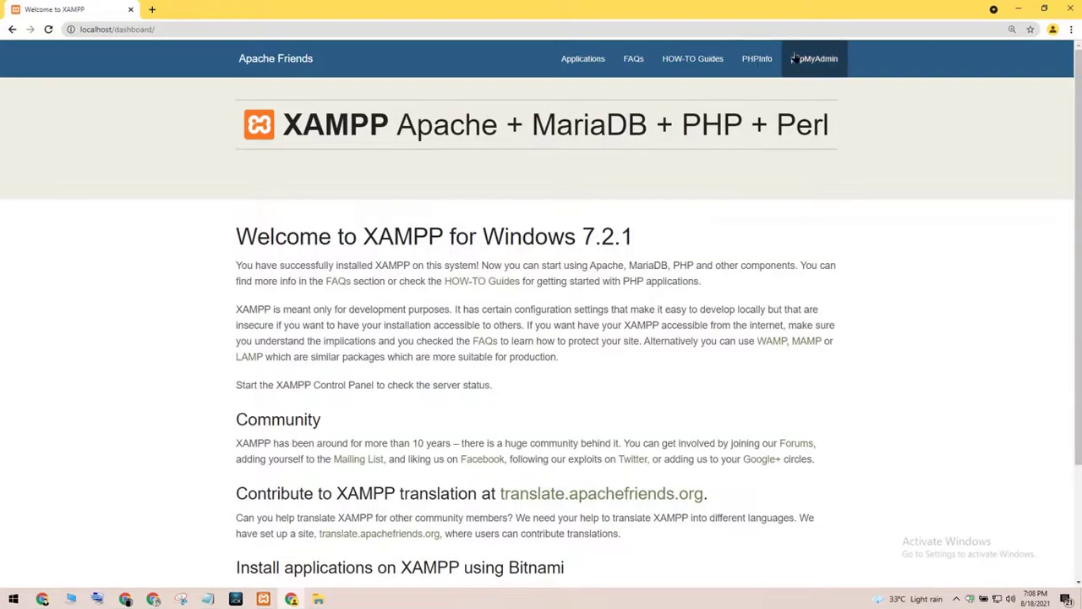
left_click(794, 58)
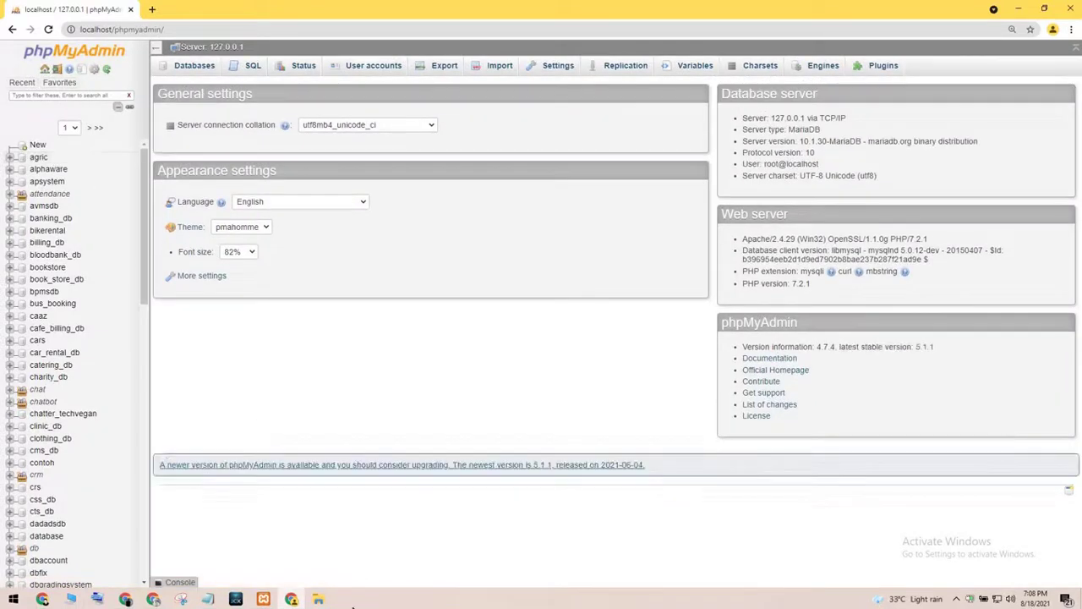
Step: Switch to the untitled Notepad note and replace its text with "create database"
left_click(207, 598)
left_click_drag(692, 344, 2, 444)
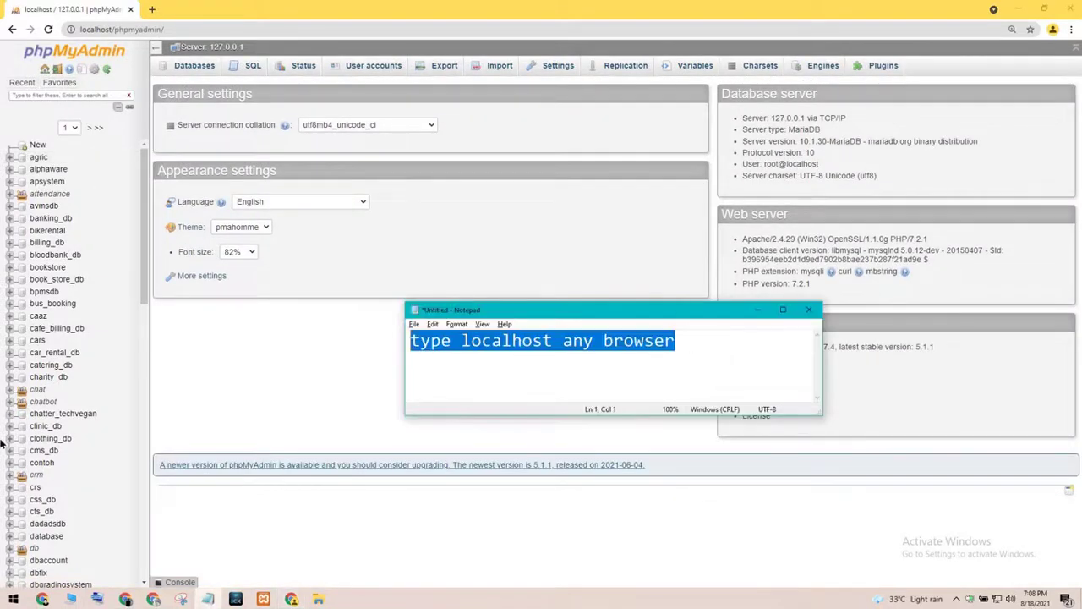
type("c")
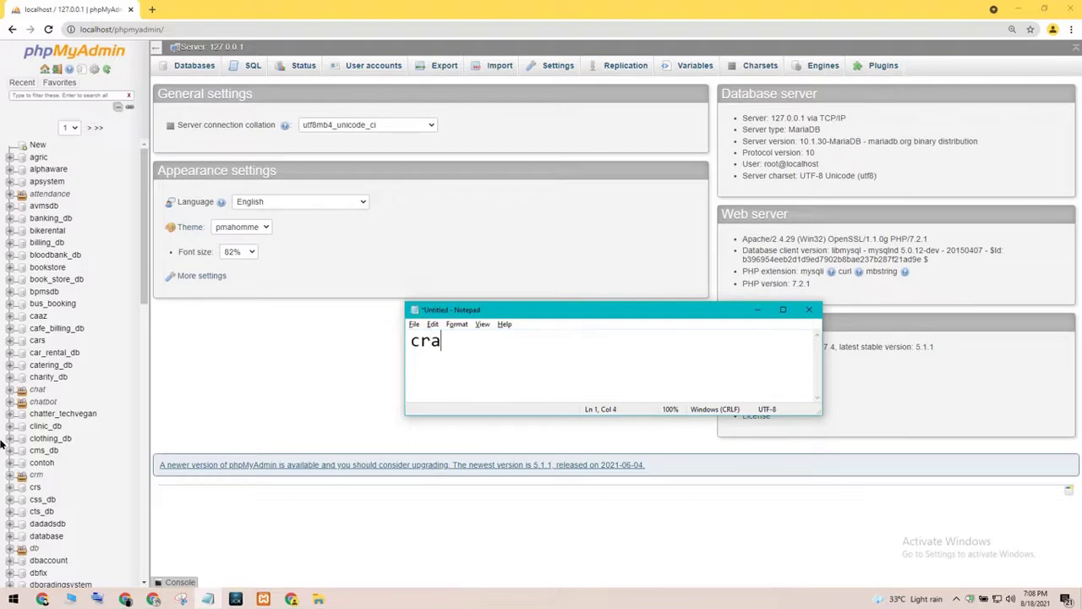
type("reate data")
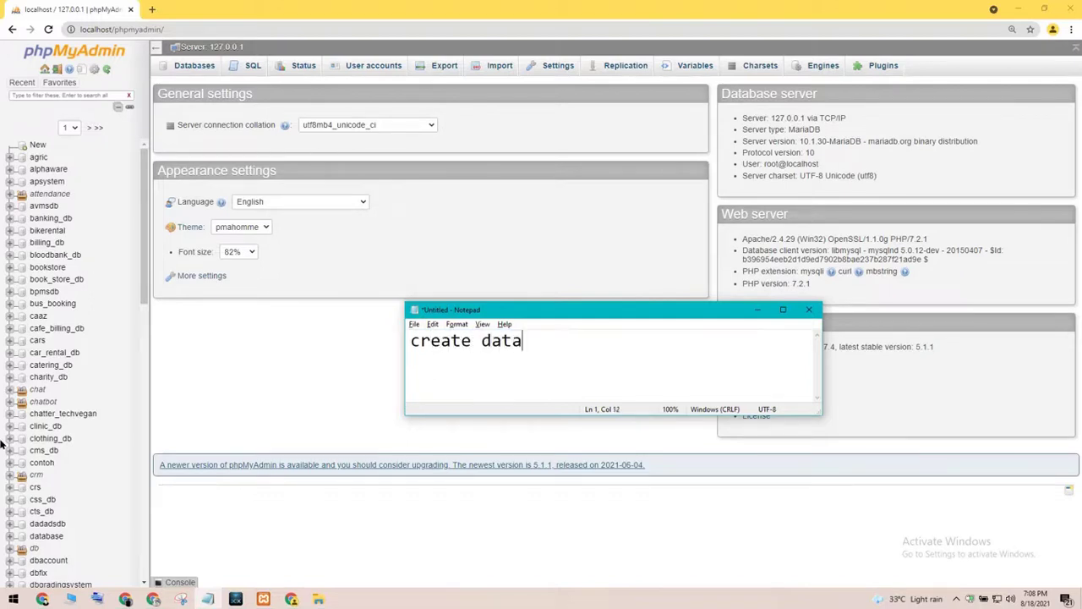
type("base")
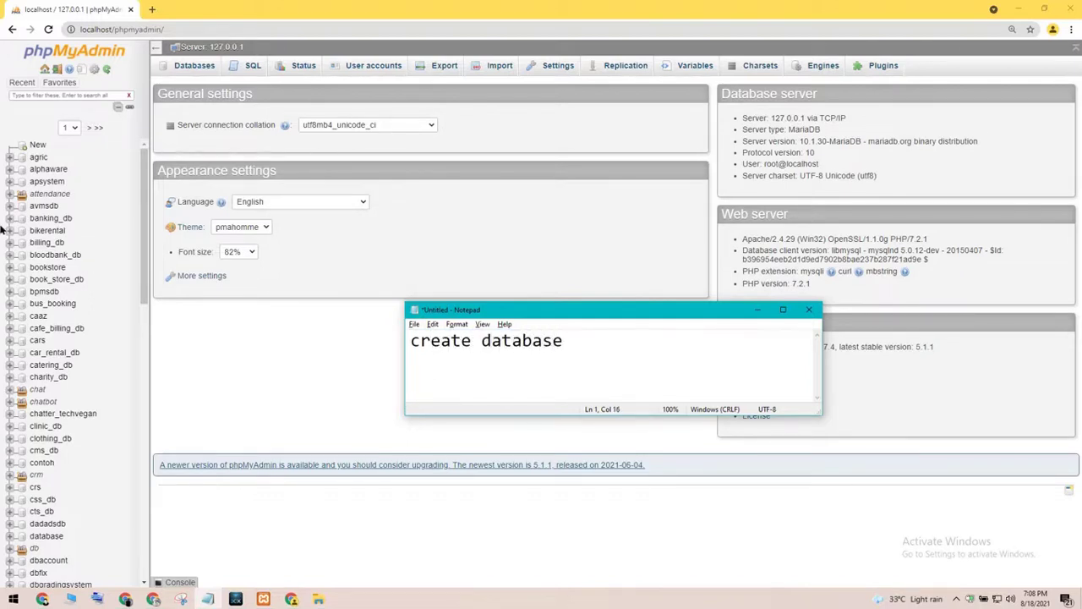
Step: Open the form for creating a new database in phpMyAdmin, ready for entering the database name
left_click(46, 144)
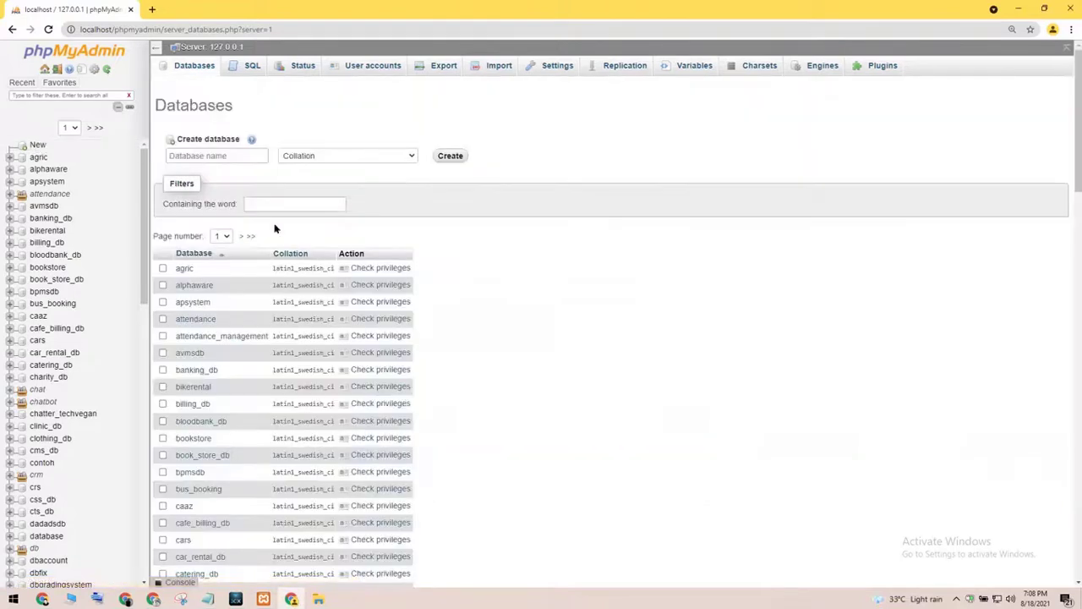
left_click(217, 156)
Step: Copy the base name of company_website_db.sql from the database folder inside the Desktop's Company_Management_System folder
left_click(1023, 12)
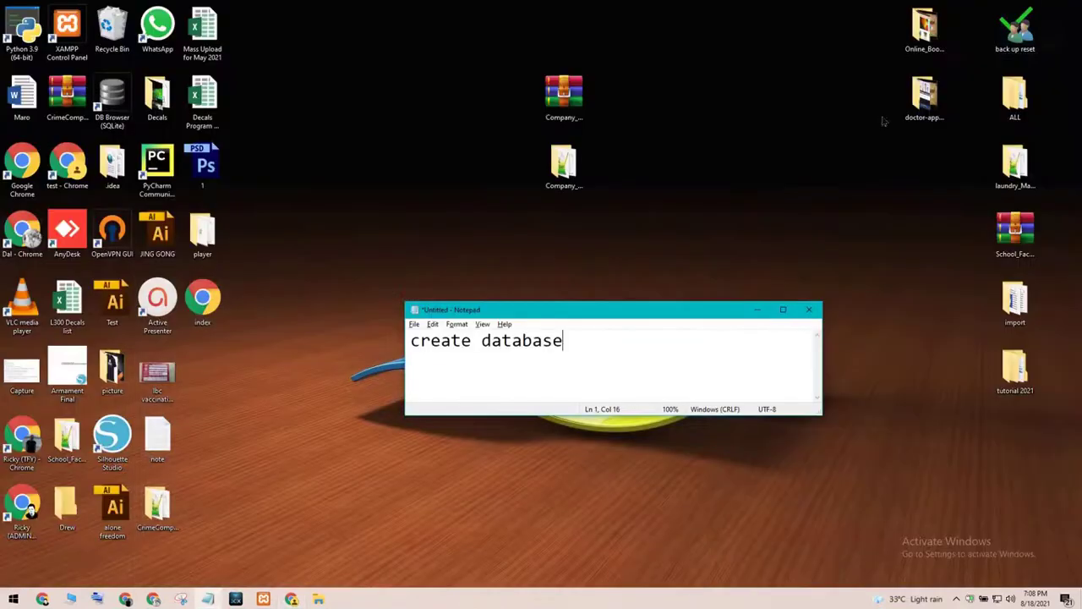
double_click(564, 165)
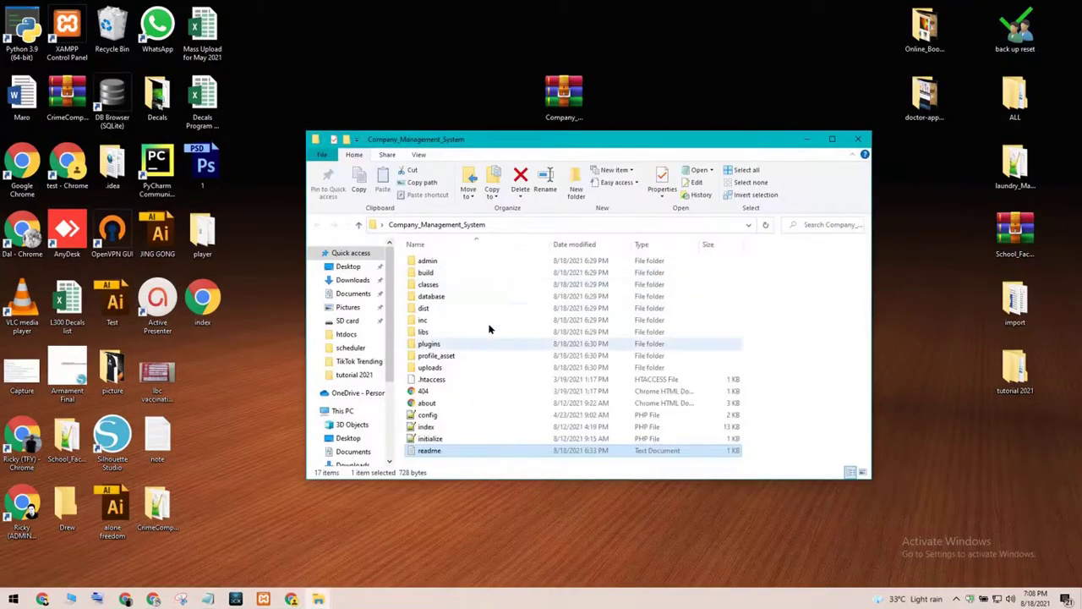
double_click(431, 296)
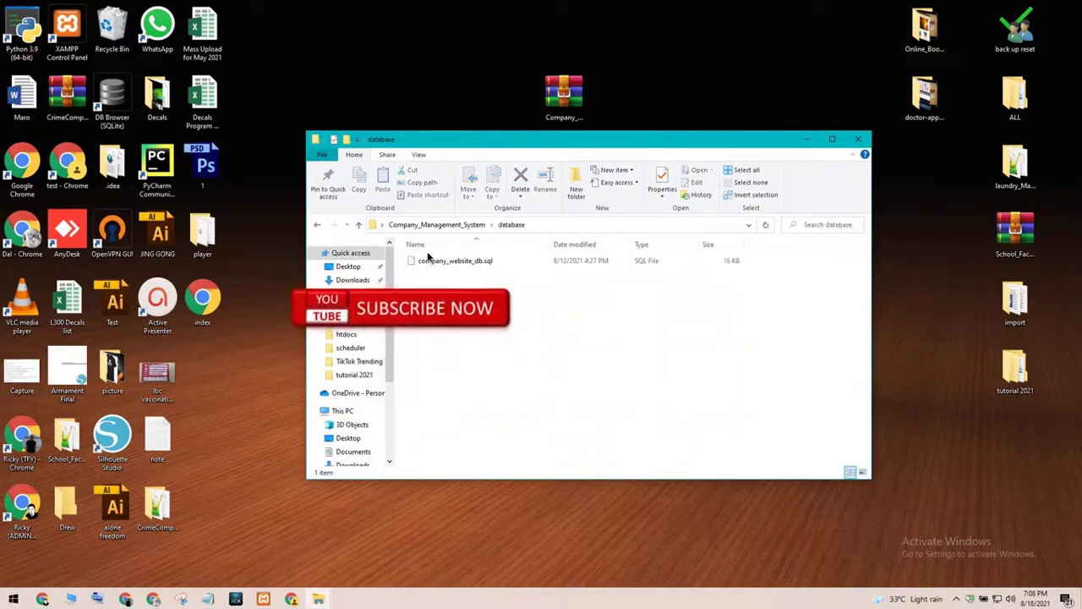
left_click(426, 263)
right_click(427, 263)
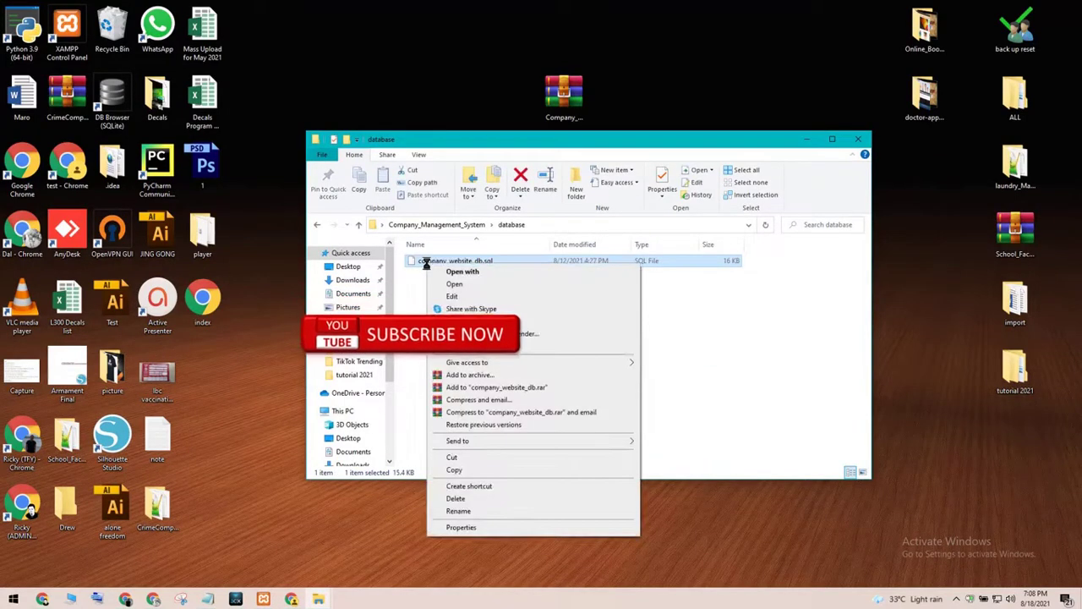
left_click(459, 510)
right_click(466, 265)
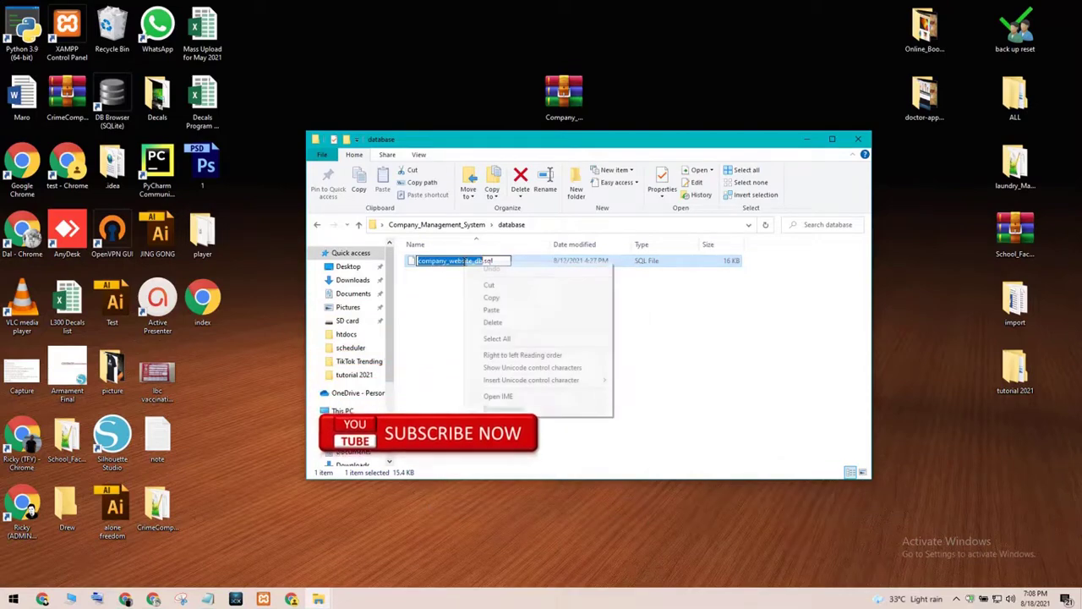
left_click(489, 298)
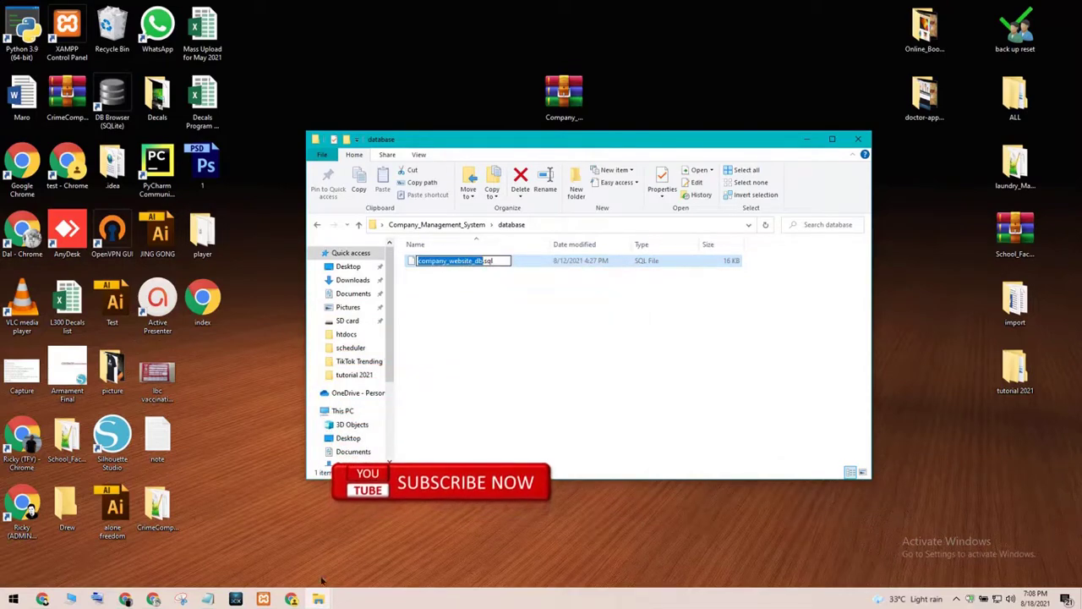
Step: Create a database named company_website_db in phpMyAdmin, leaving the collation unspecified
left_click(291, 598)
left_click(208, 156)
right_click(200, 155)
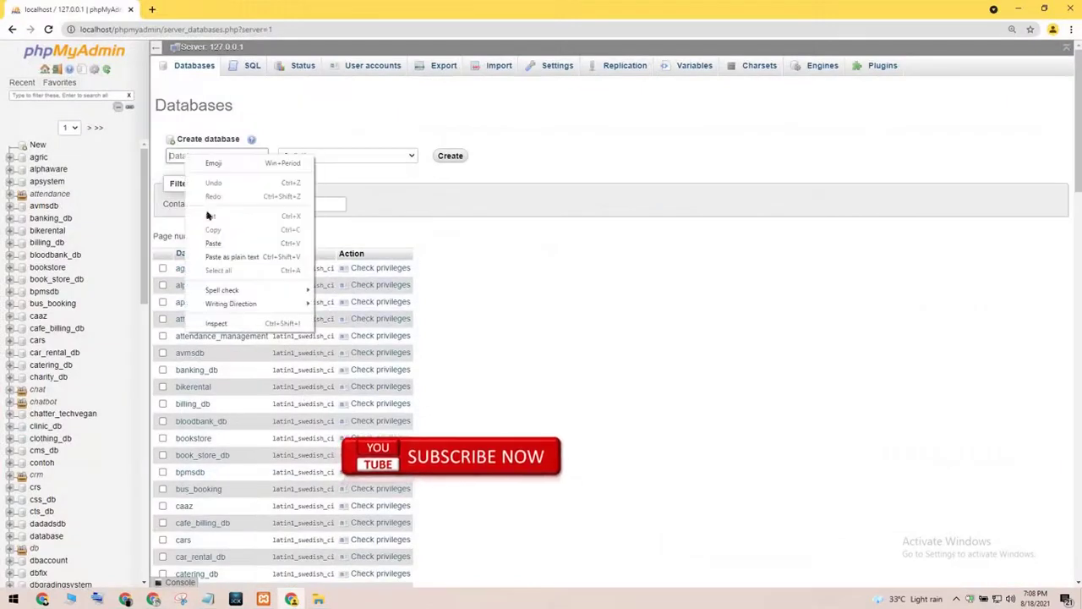
left_click(213, 244)
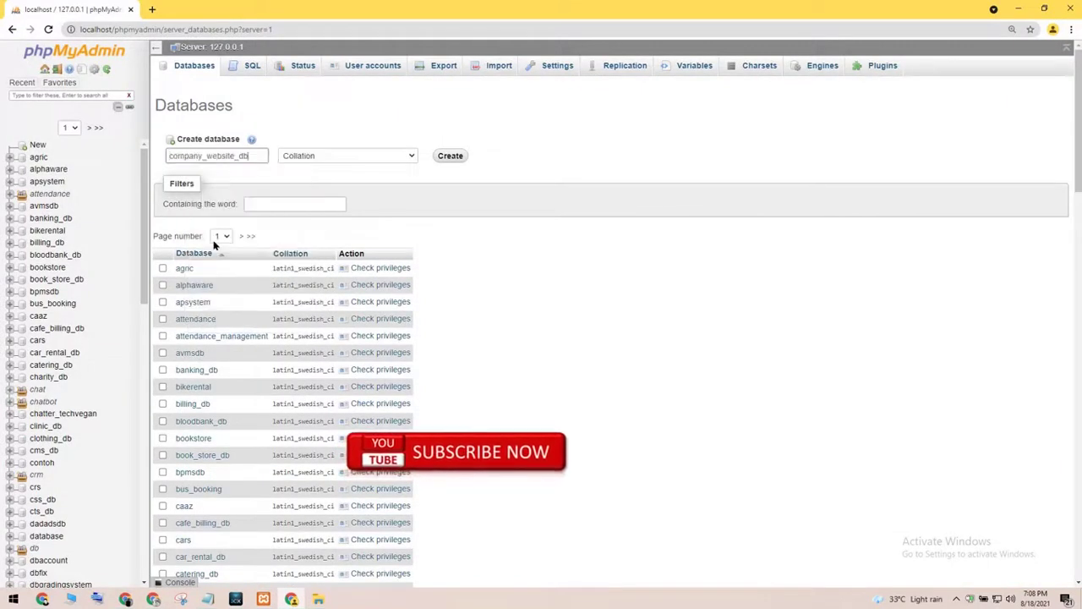
left_click(382, 157)
scroll(347, 330, "down", 1)
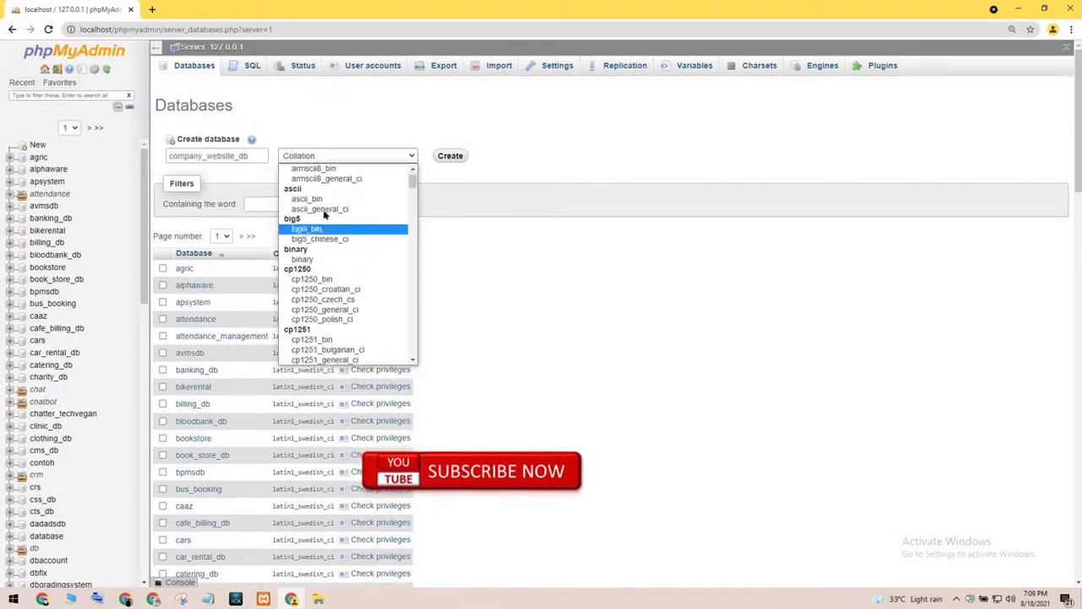
scroll(342, 179, "up", 1)
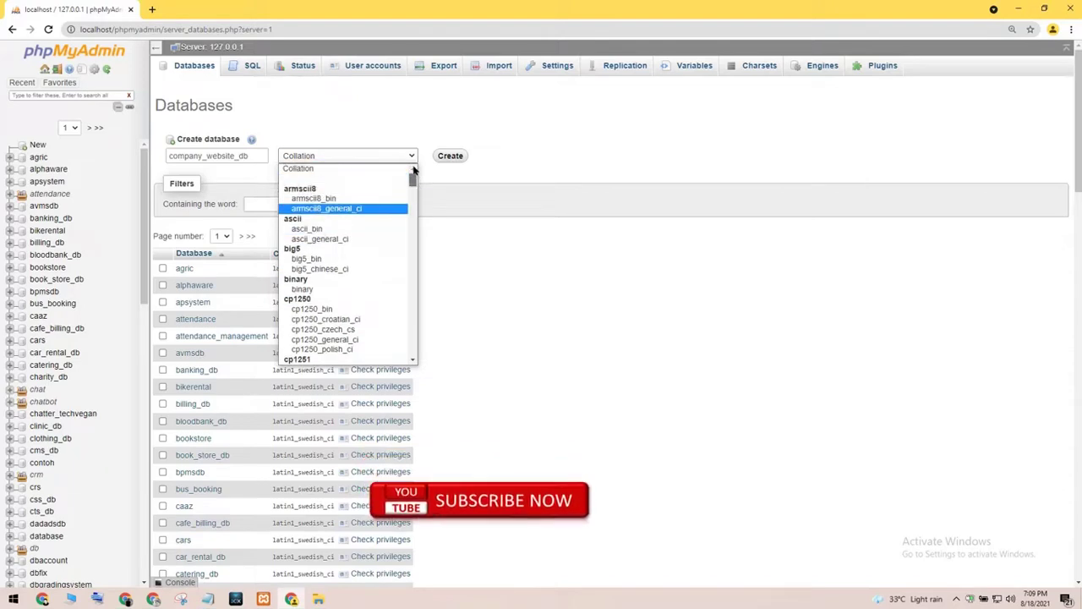
left_click(319, 170)
left_click(449, 156)
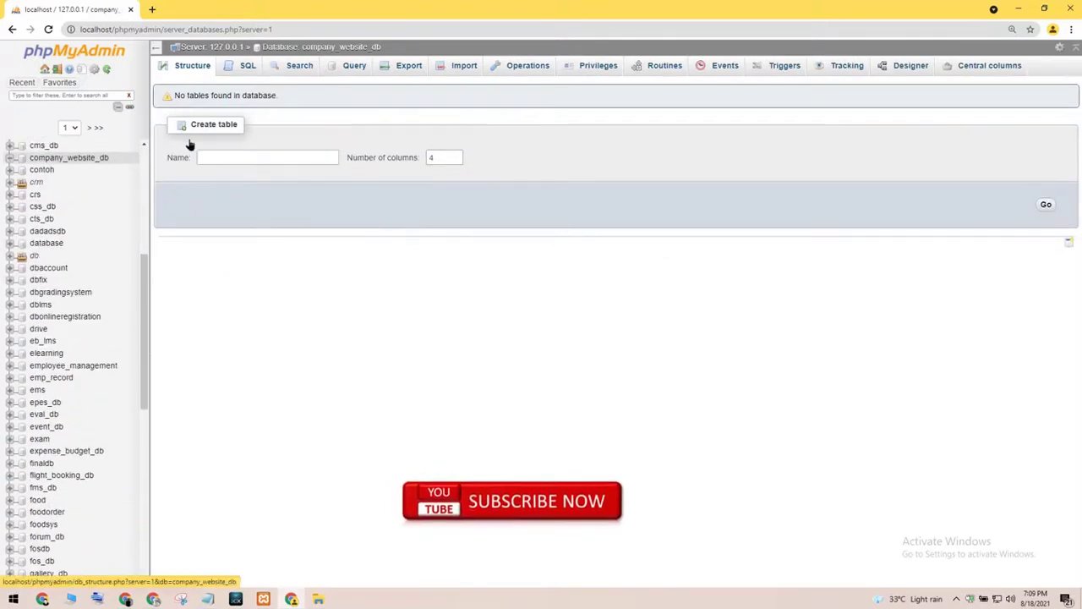
Step: Start an import into company_website_db and browse to the Desktop folder to choose the file
left_click(454, 67)
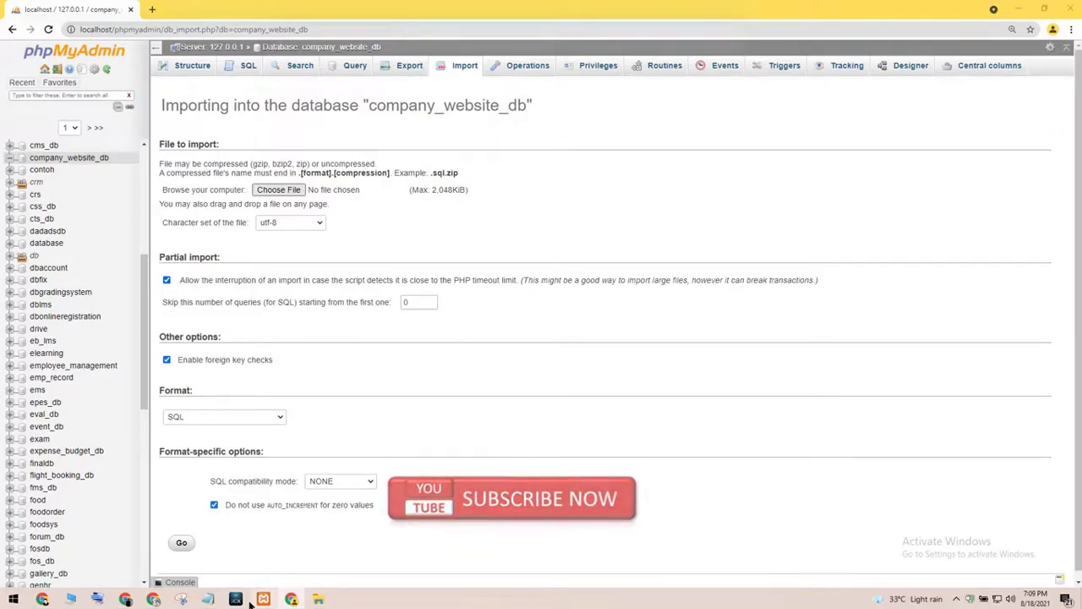
mouse_move(318, 600)
left_click(347, 573)
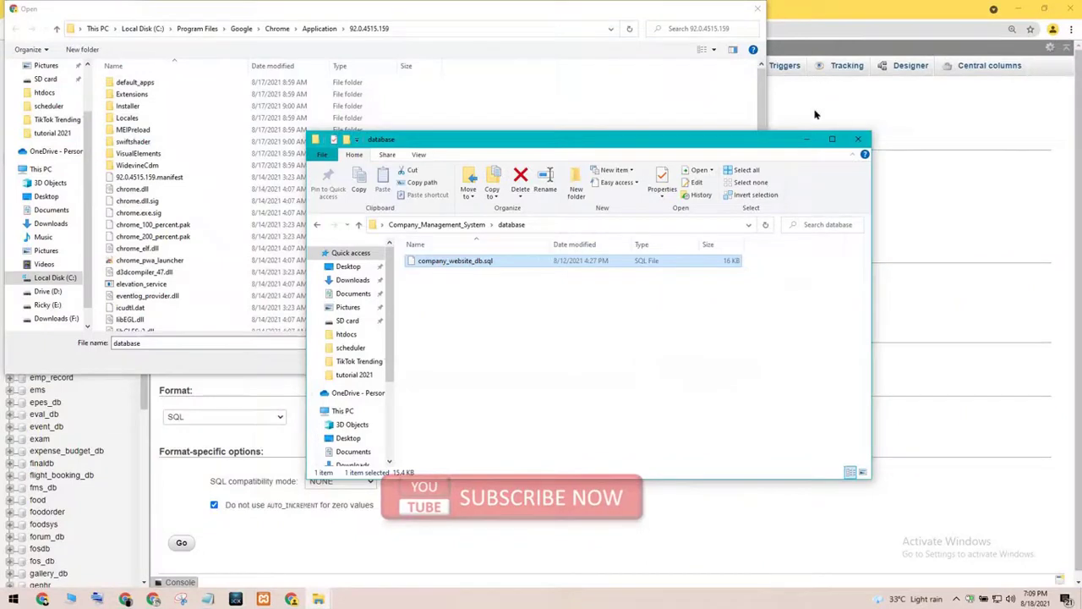
left_click(211, 152)
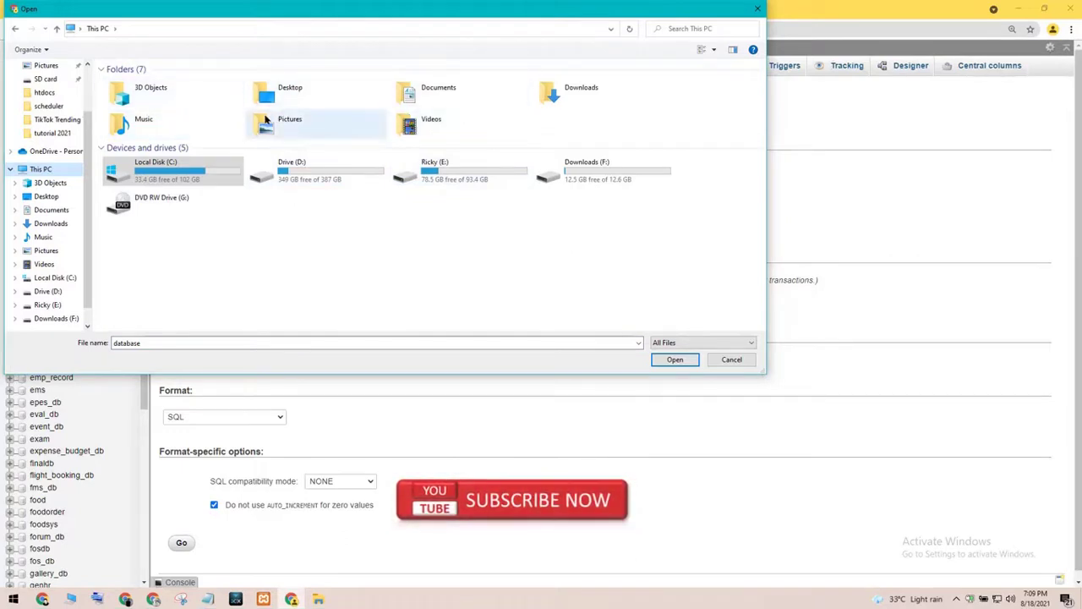
left_click(338, 95)
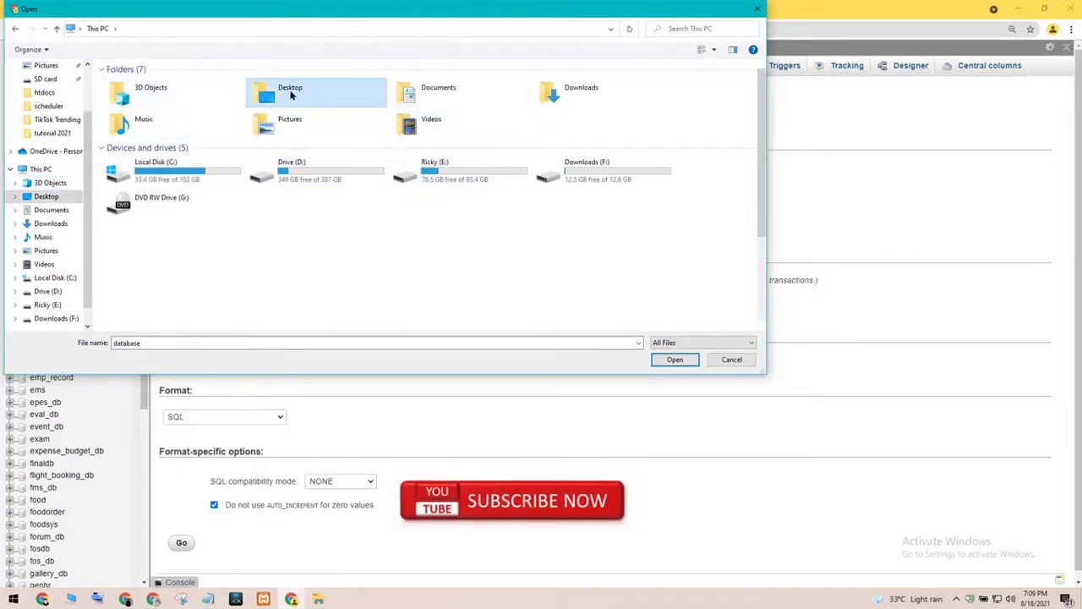
double_click(266, 94)
double_click(265, 90)
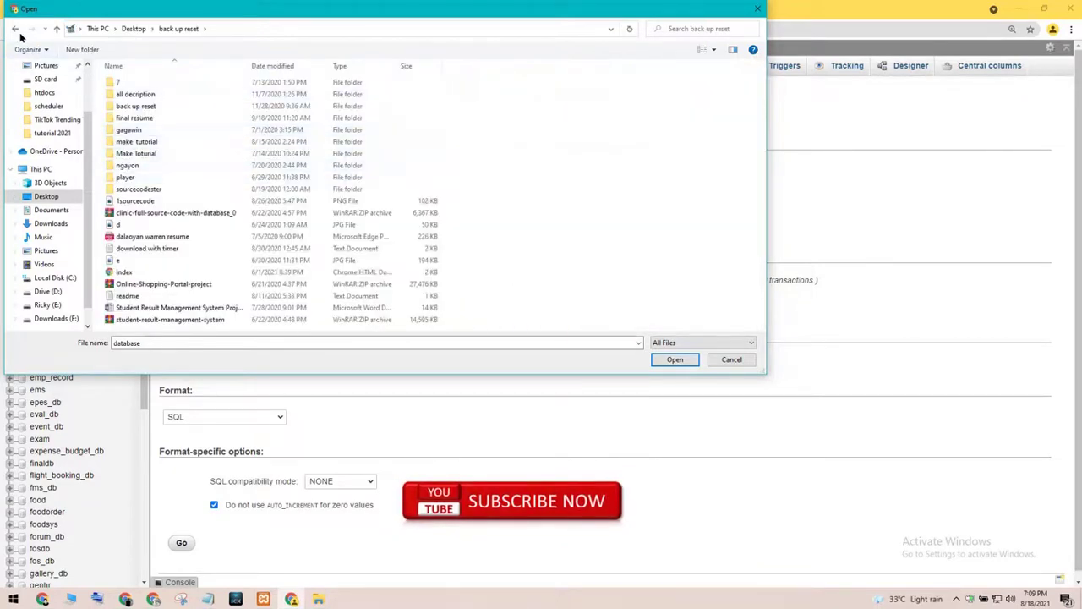
key("alt+Left")
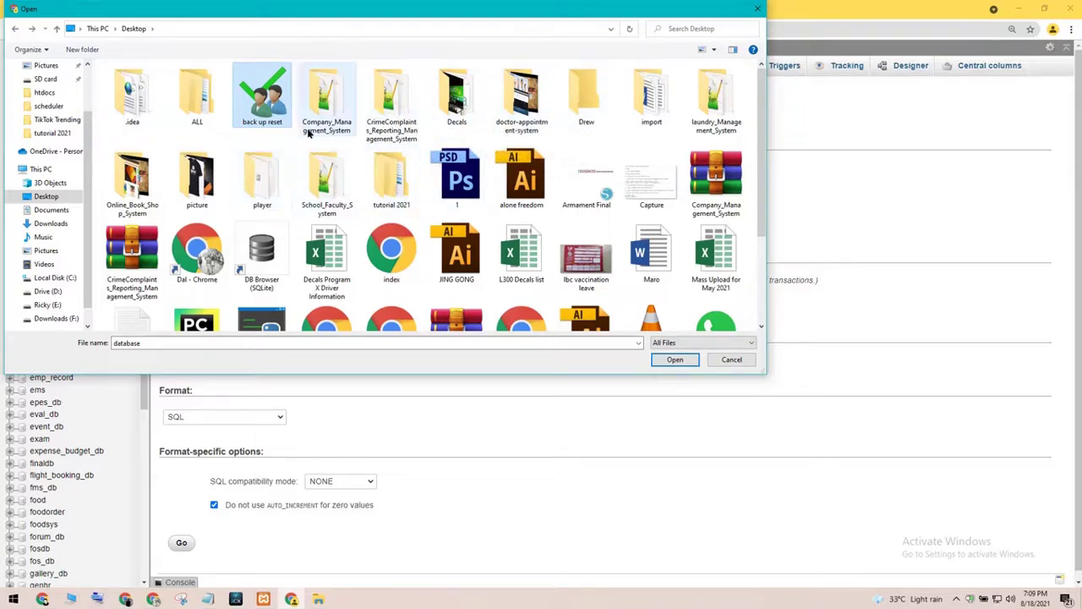
Step: Choose company_website_db.sql from Company_Management_System's database folder and run the import with the default options
double_click(325, 100)
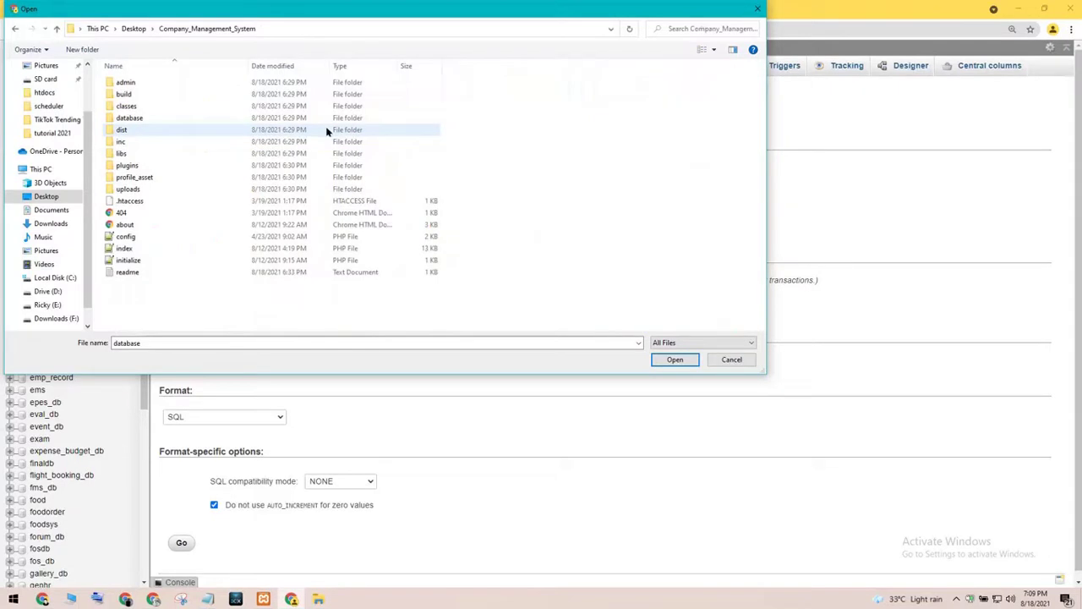
double_click(159, 117)
left_click(162, 86)
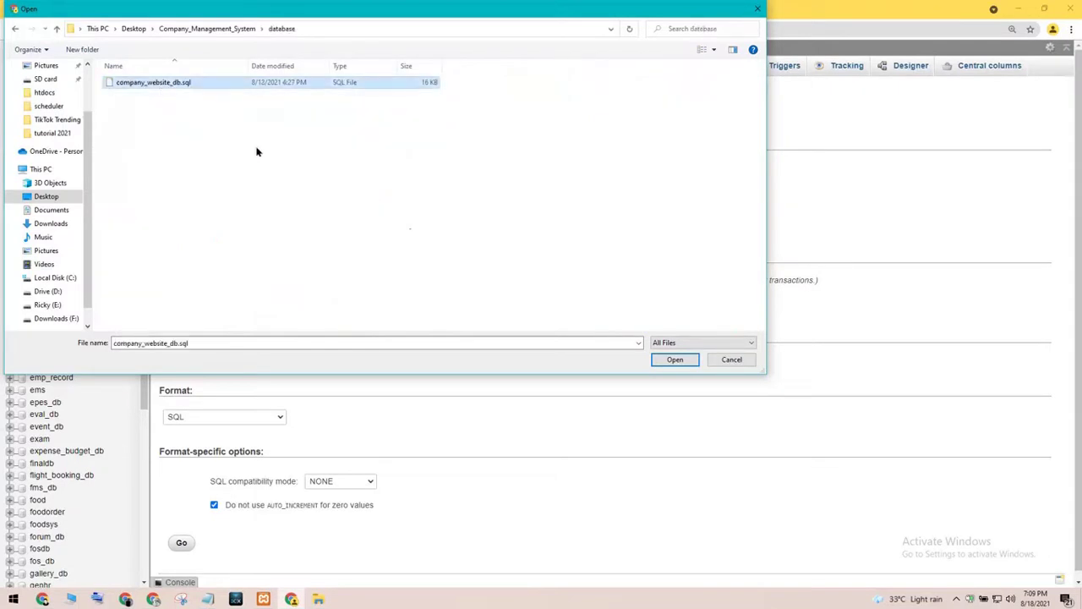
left_click(674, 359)
scroll(1078, 252, "down", 1)
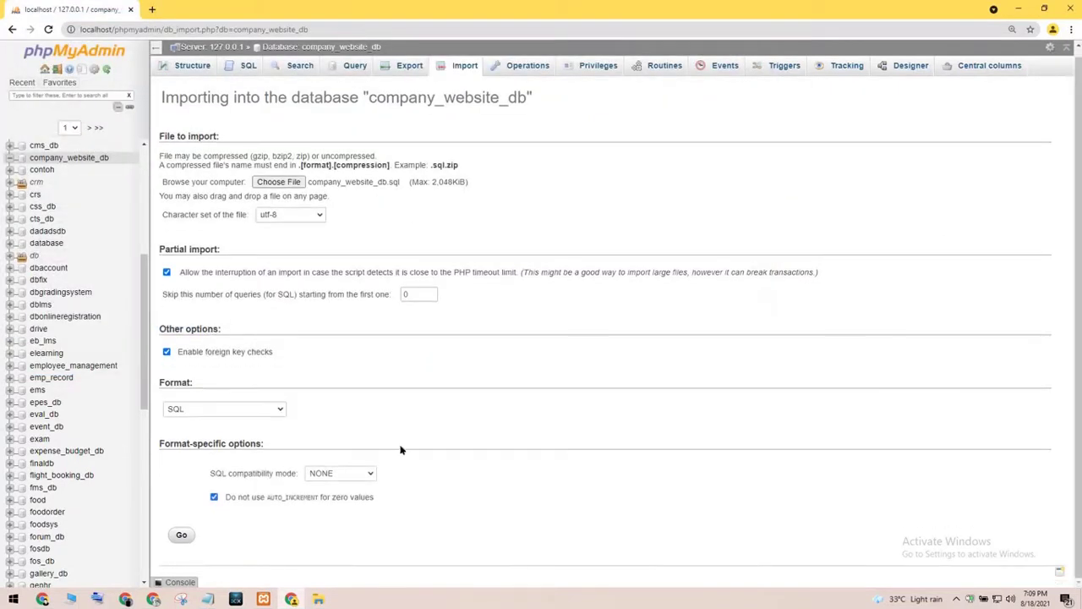
left_click(181, 536)
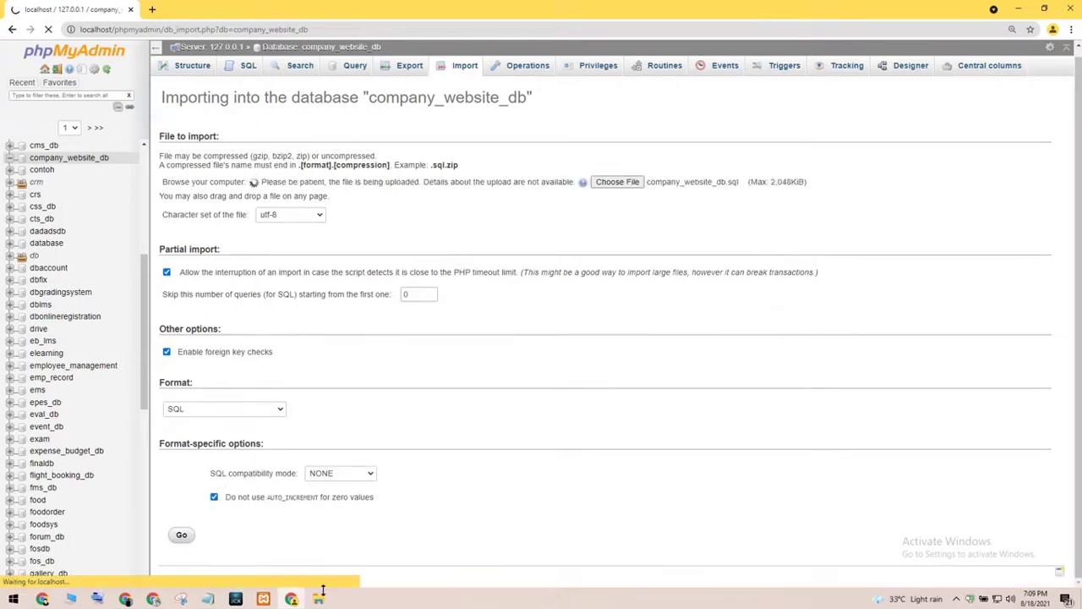
Step: Switch to the untitled Notepad note and replace its text with "wait to succes im"
left_click(222, 598)
key("ctrl+a")
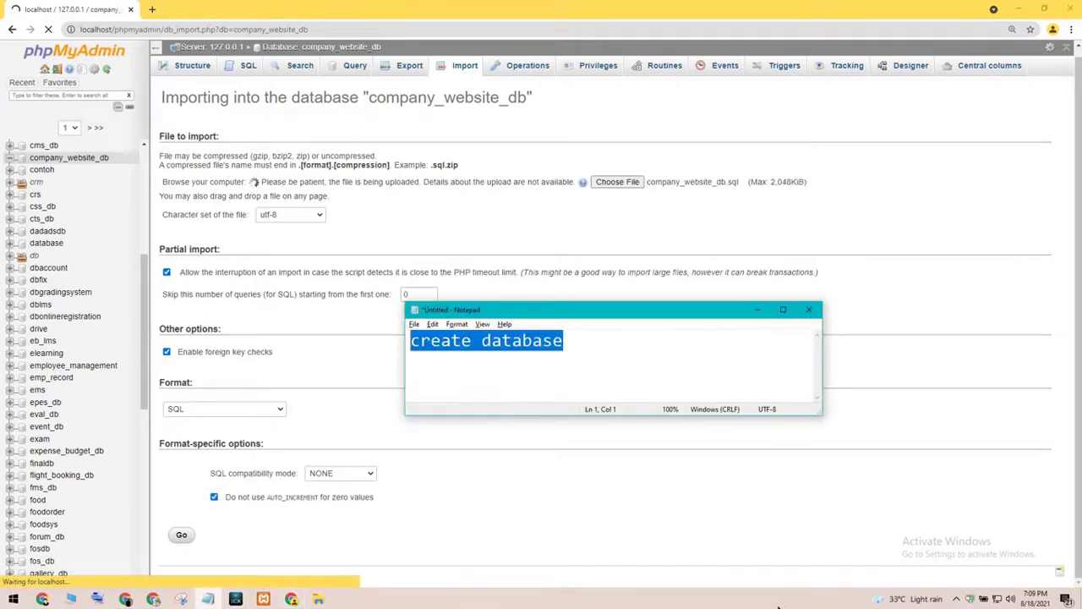
type("W")
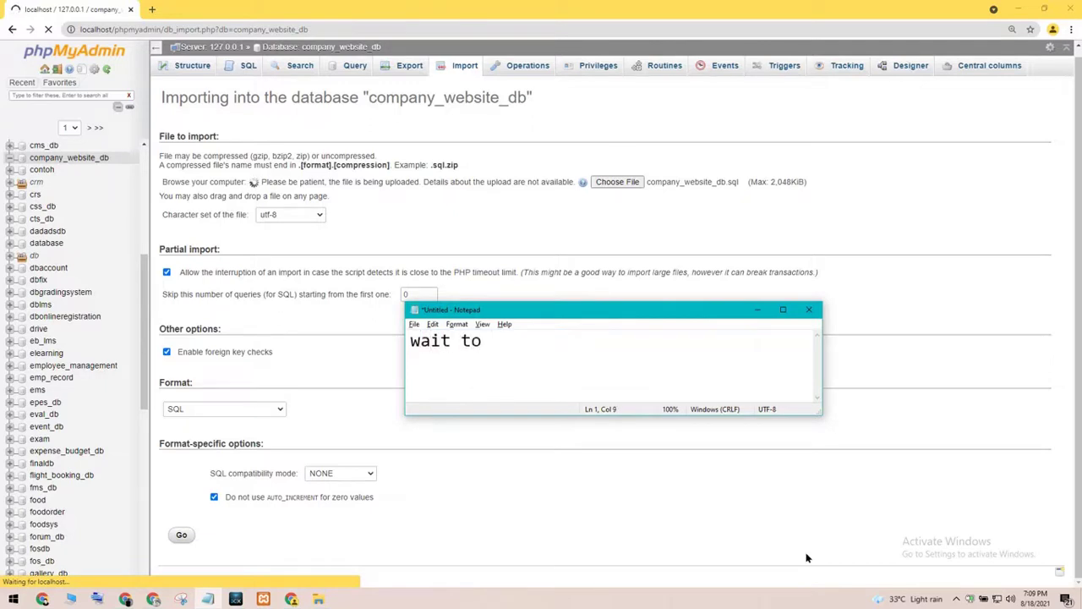
type("ait to succes")
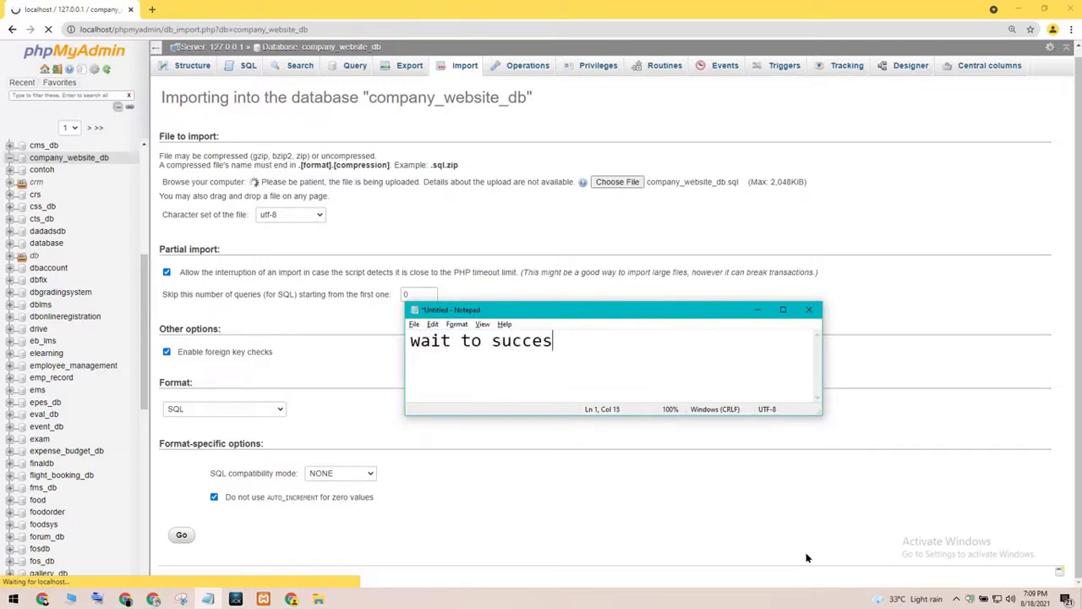
type(" im")
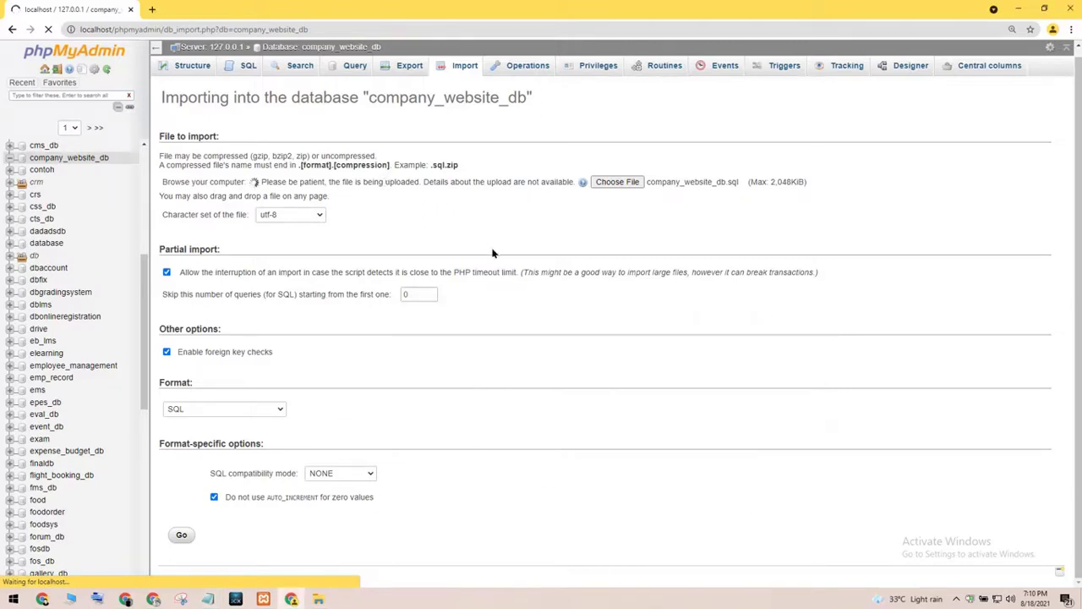
Step: Return to phpMyAdmin, enlarge the page and look through the query results of the company_website_db.sql import
key("ctrl+plus")
key("ctrl+plus")
key("ctrl+plus")
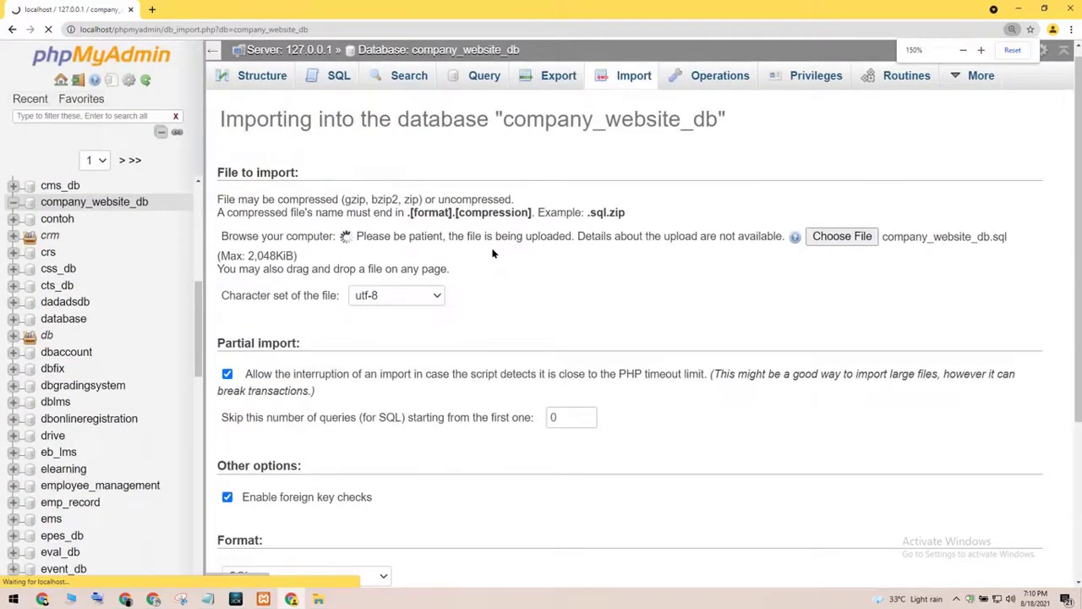
key("ctrl+minus")
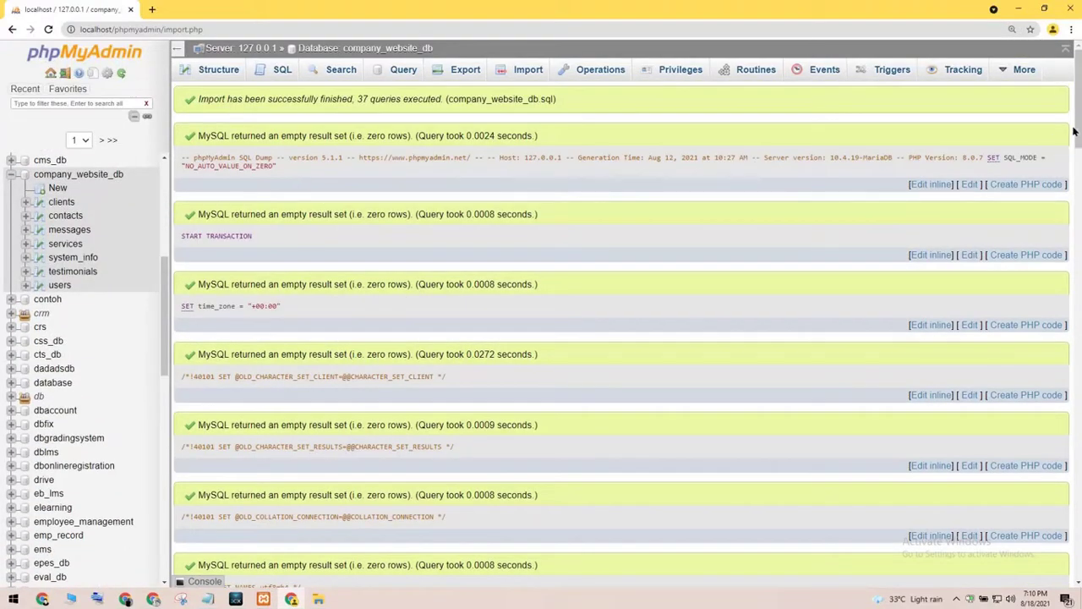
left_click_drag(1074, 131, 1075, 500)
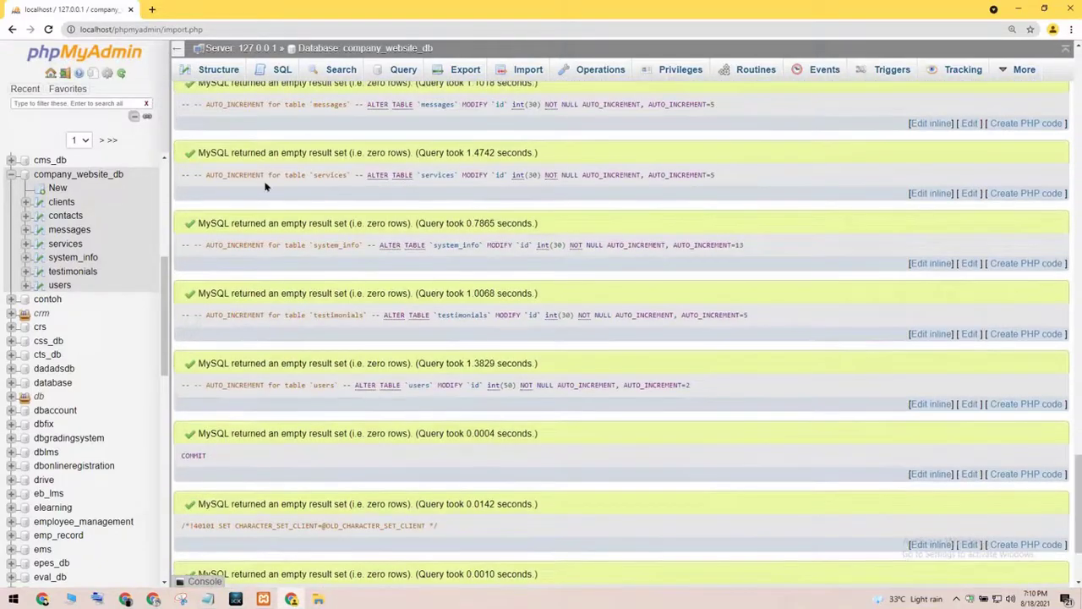
Step: Examine the records in company_website_db's clients, contacts, messages, services, system_info, testimonials and users tables
left_click(62, 205)
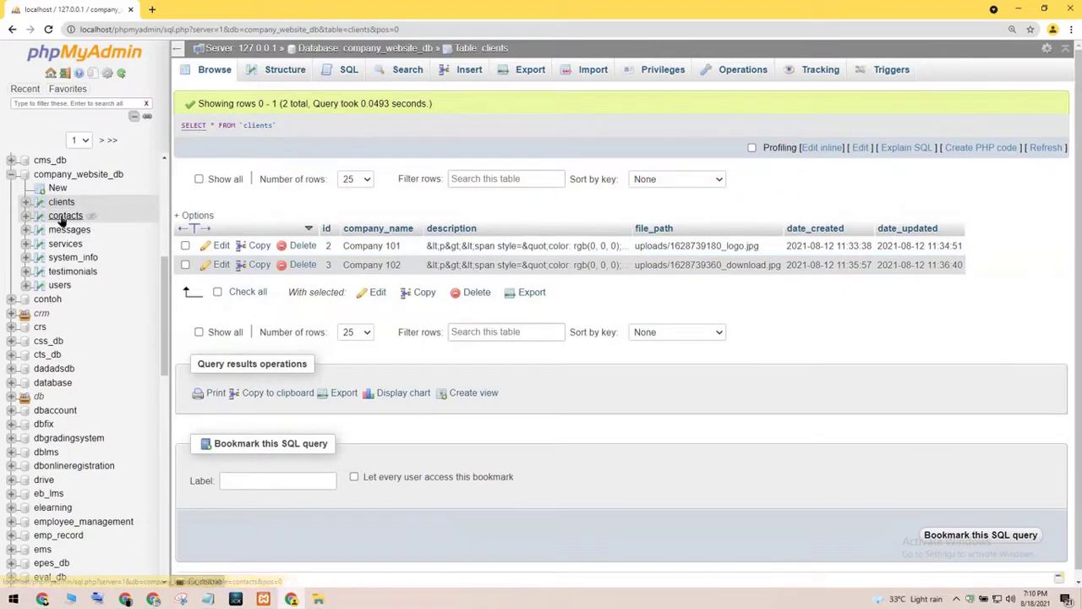
left_click(61, 217)
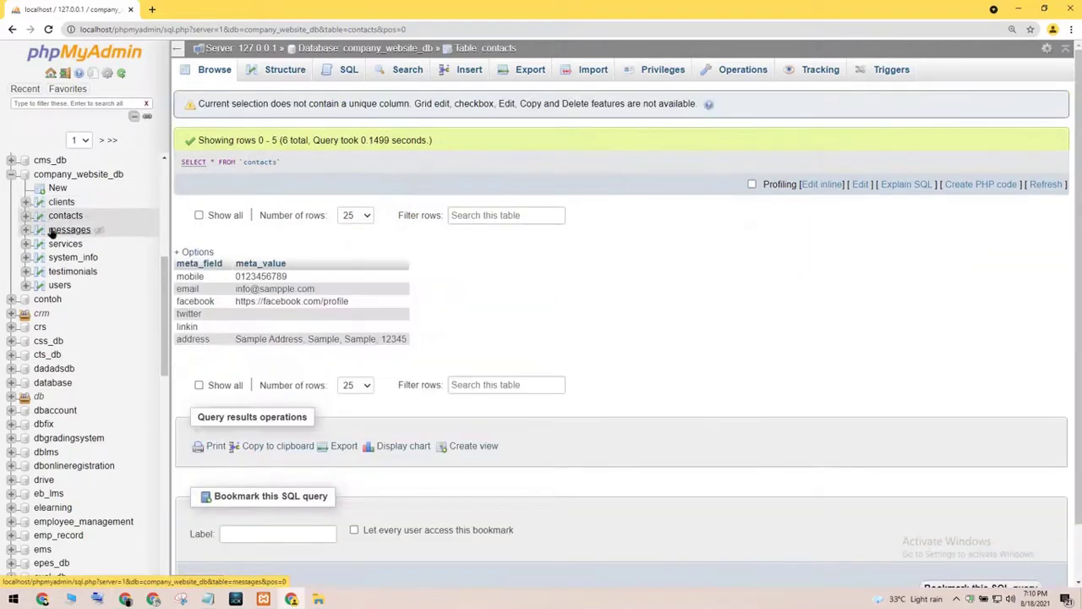
left_click(51, 231)
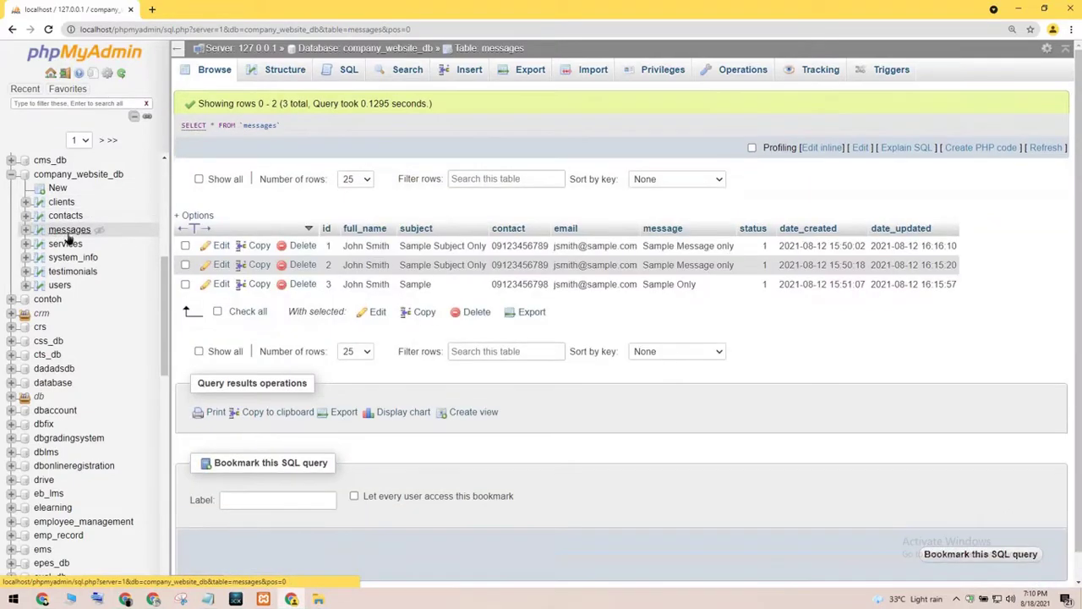
left_click(65, 244)
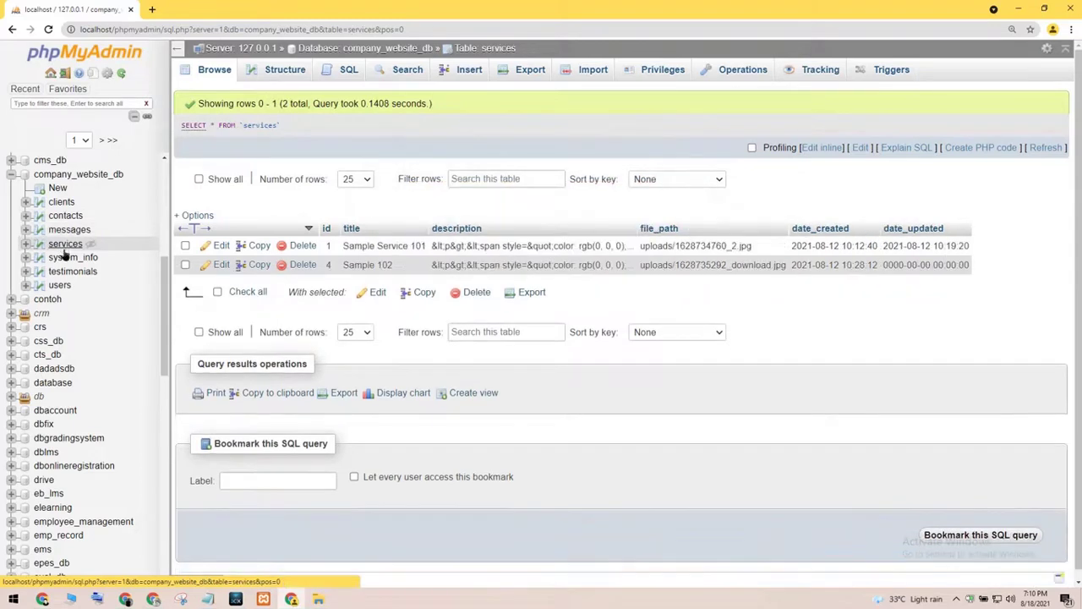
left_click(67, 258)
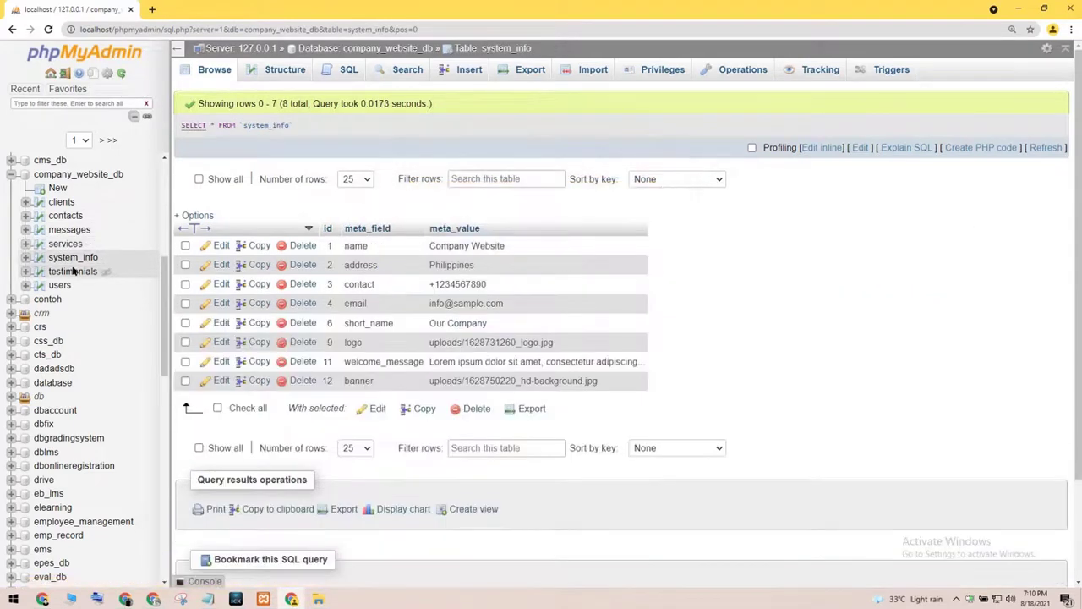
left_click(74, 272)
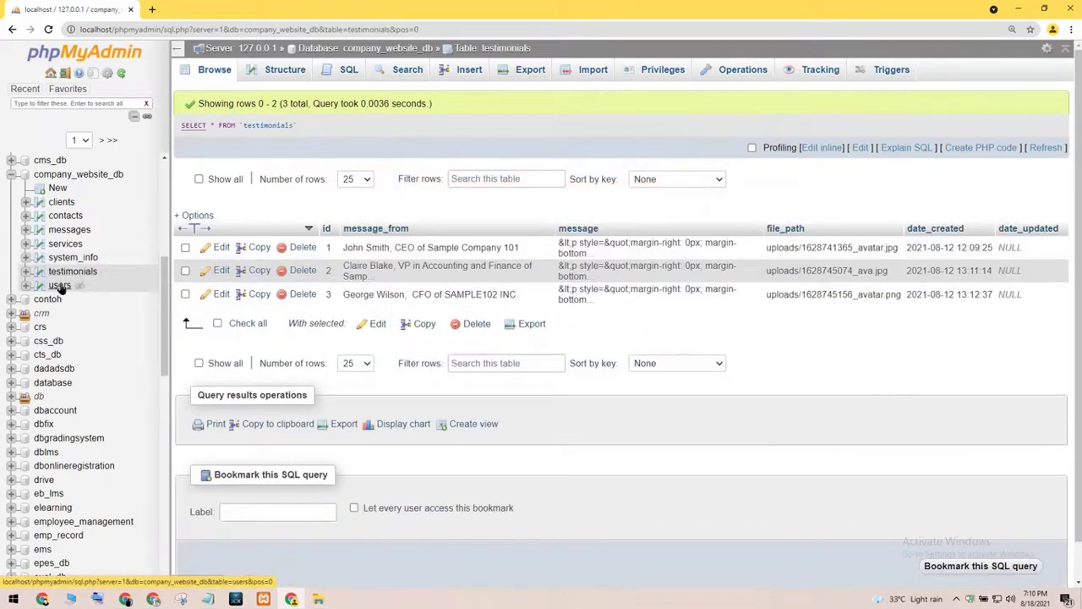
left_click(60, 288)
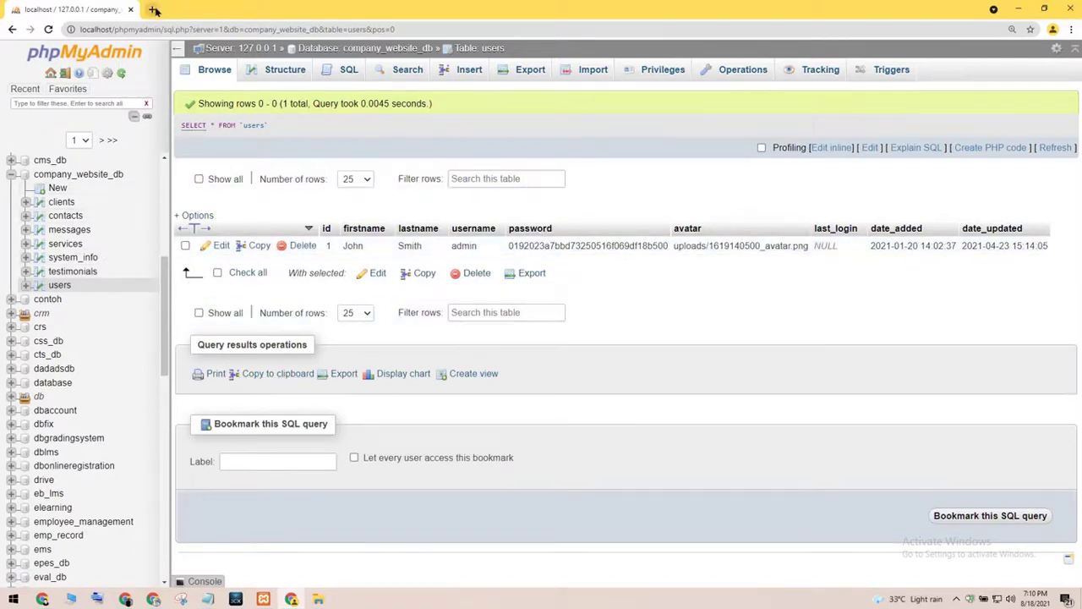
Step: Switch to the untitled Notepad note, replace its text with "my xampp install in drive E" and put the note away
left_click(1019, 9)
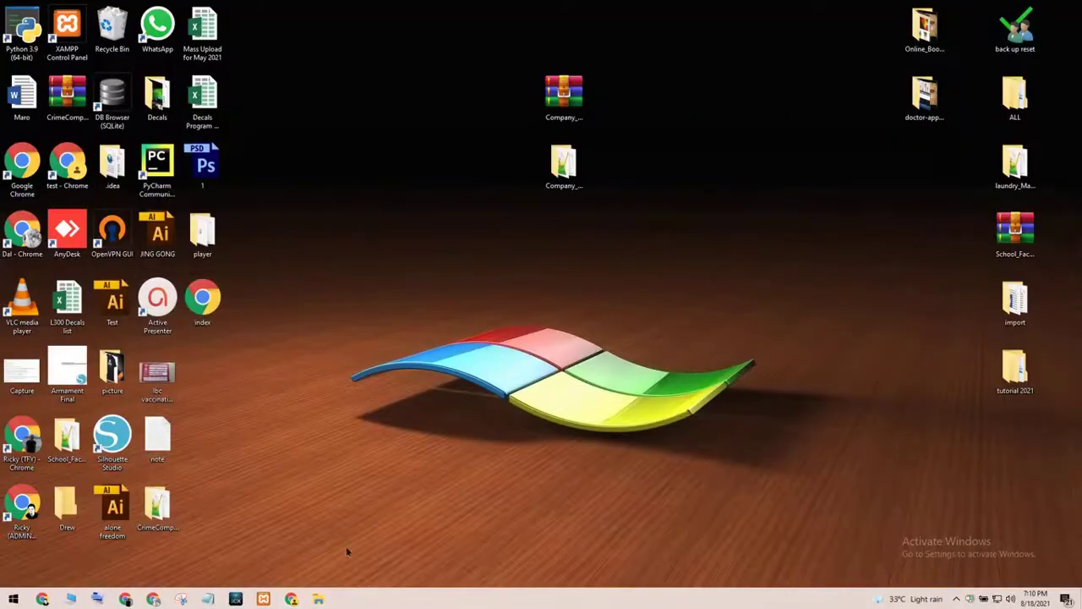
left_click(207, 598)
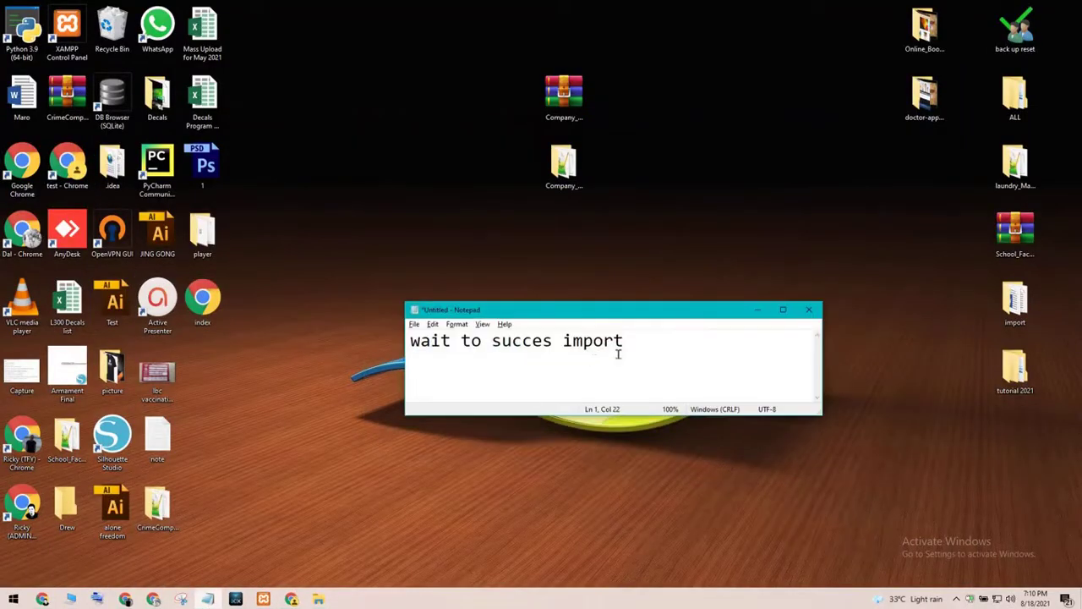
key("ctrl+a")
type("my x")
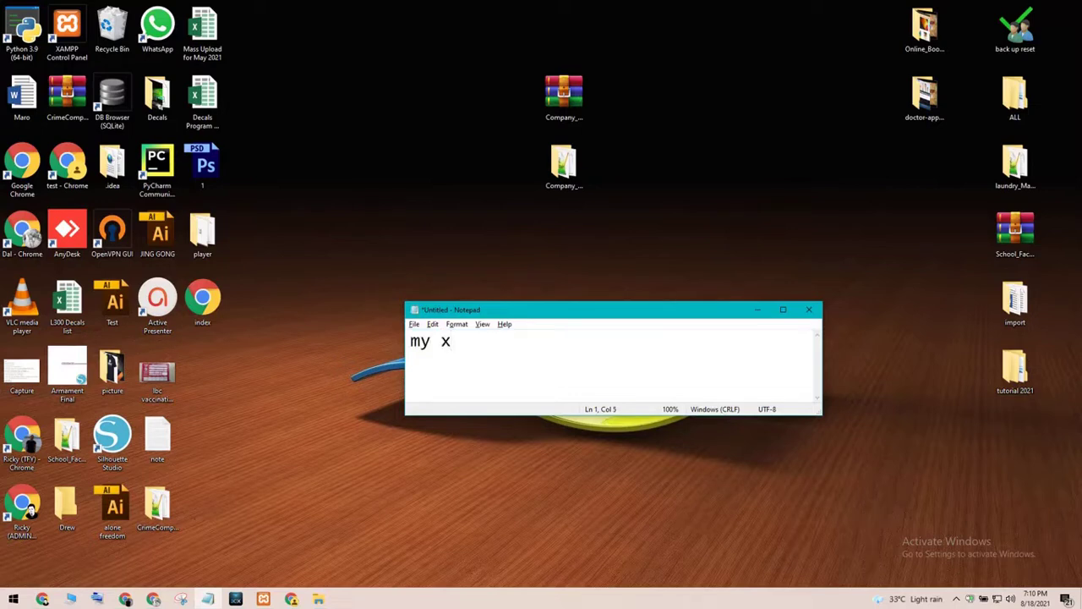
type("ampp i")
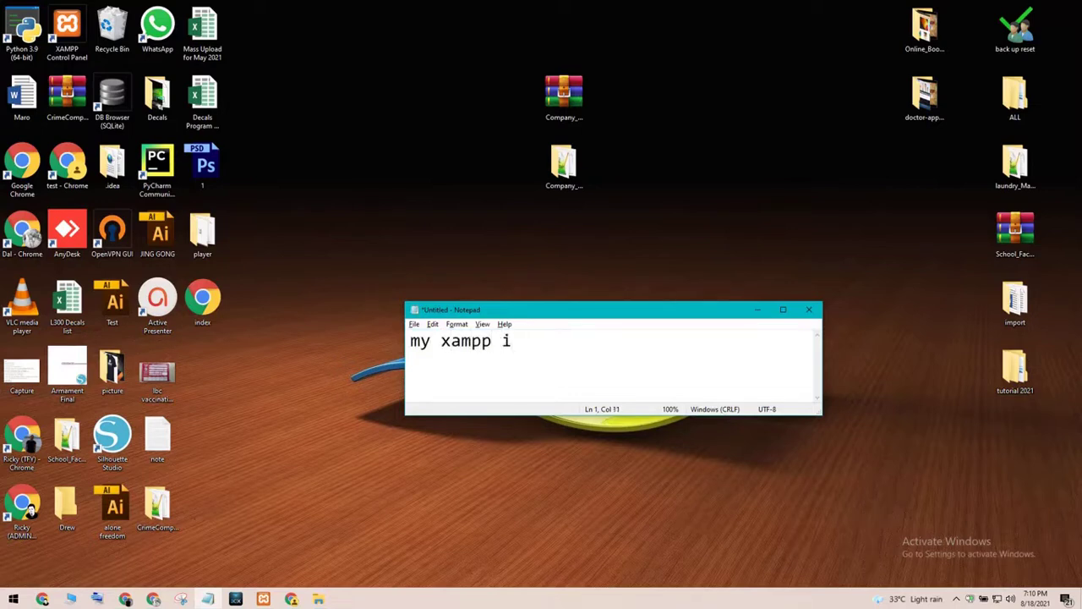
type("nstall in driv")
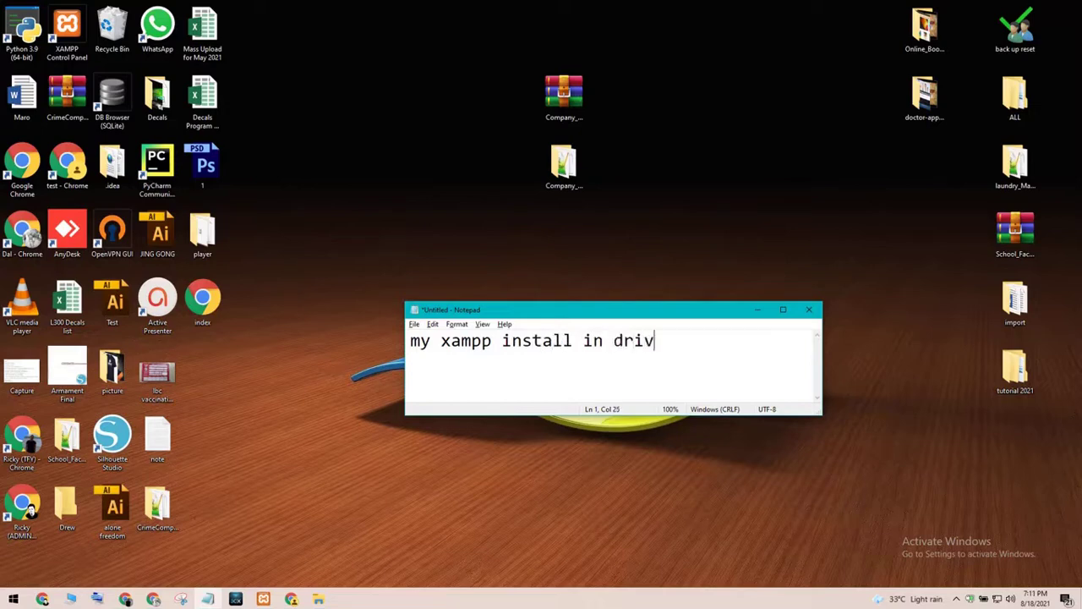
type("e E")
left_click(759, 310)
Step: Copy the Company_Management_System folder from the desktop and open the 1xampp folder on drive E in File Explorer
right_click(572, 178)
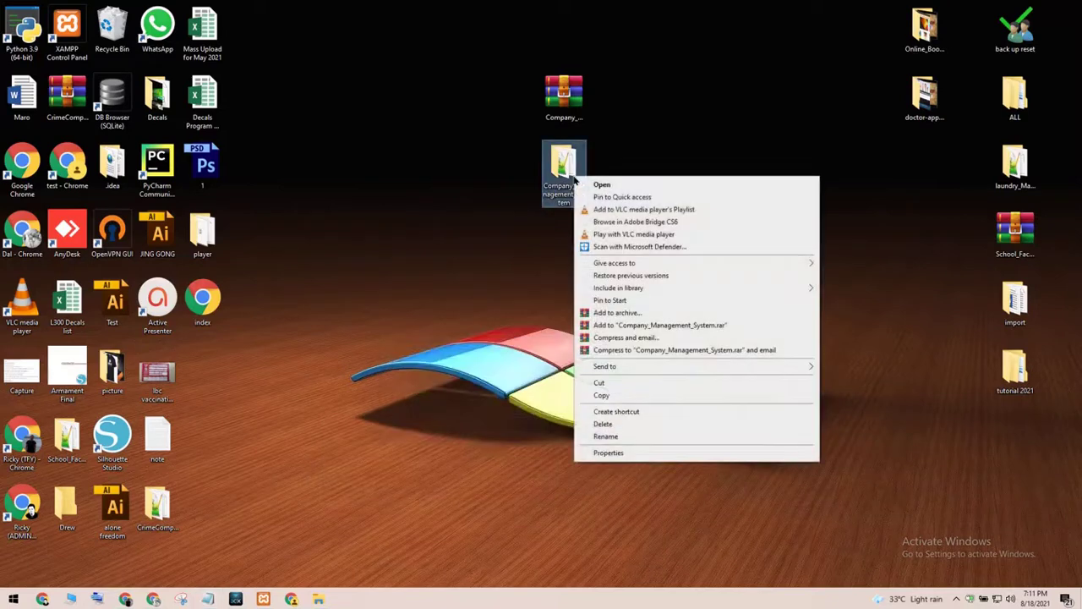
left_click(601, 395)
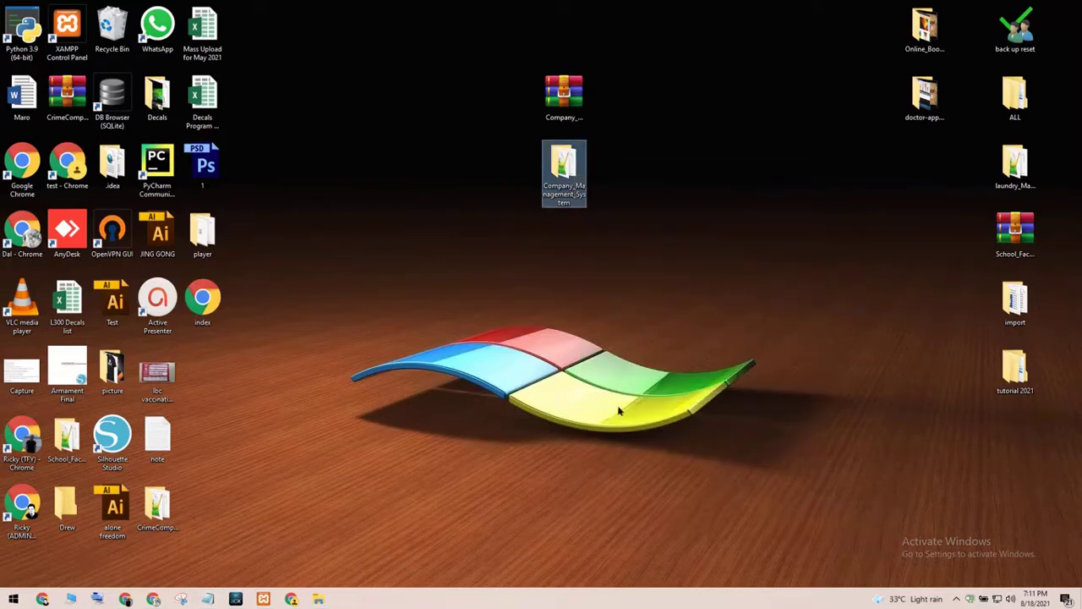
left_click(319, 598)
left_click(417, 512)
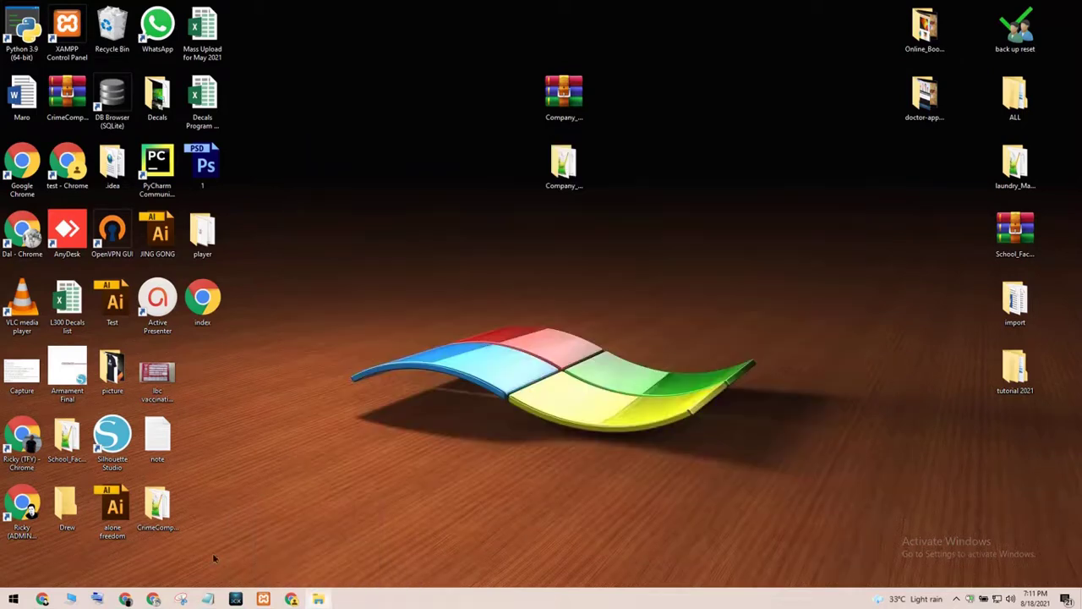
left_click(73, 598)
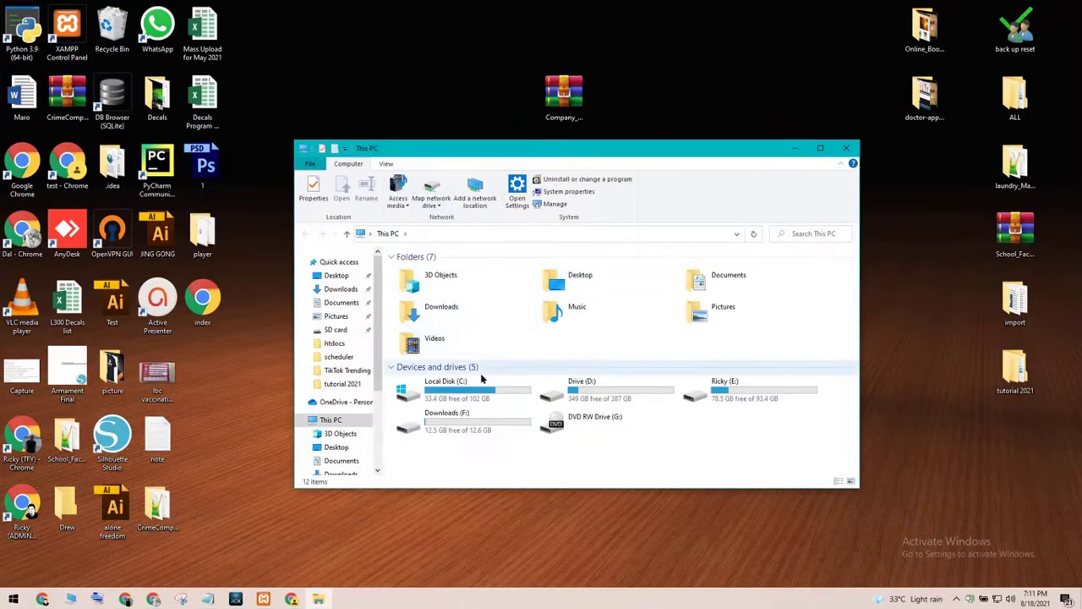
double_click(716, 391)
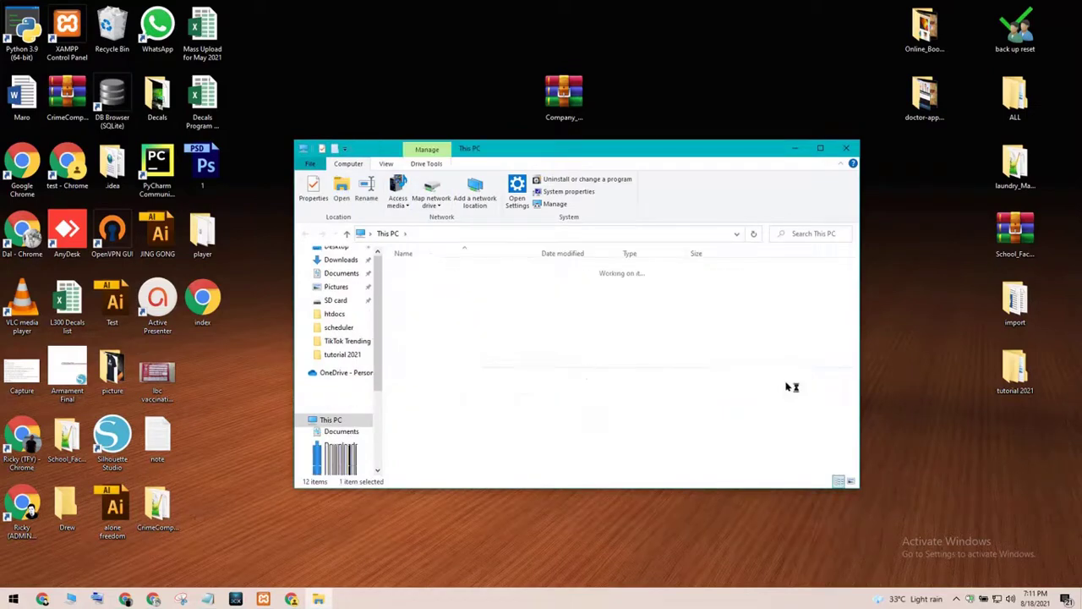
left_click(821, 149)
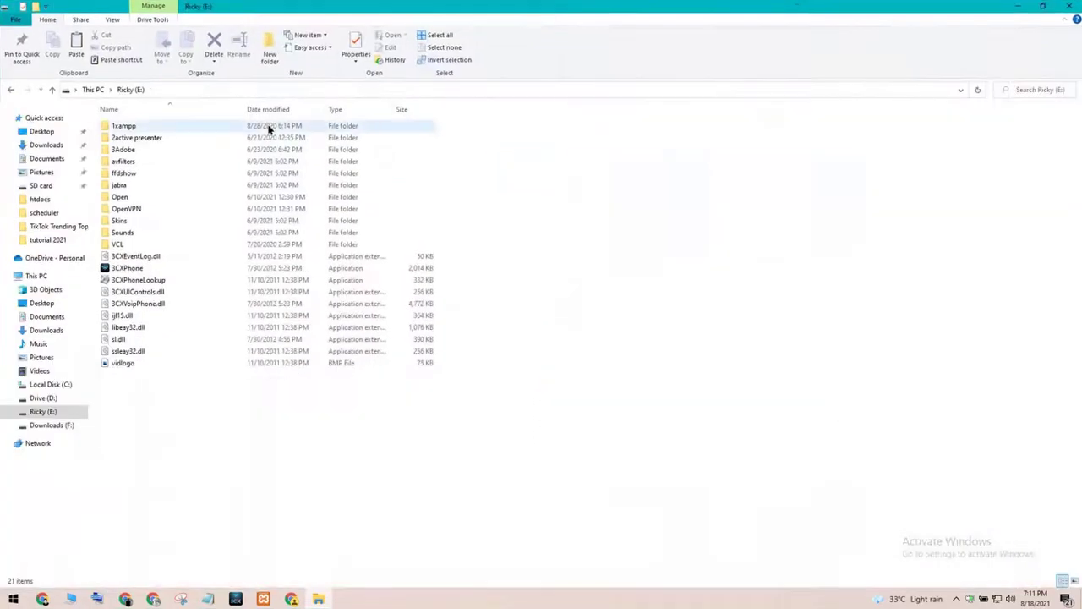
double_click(181, 132)
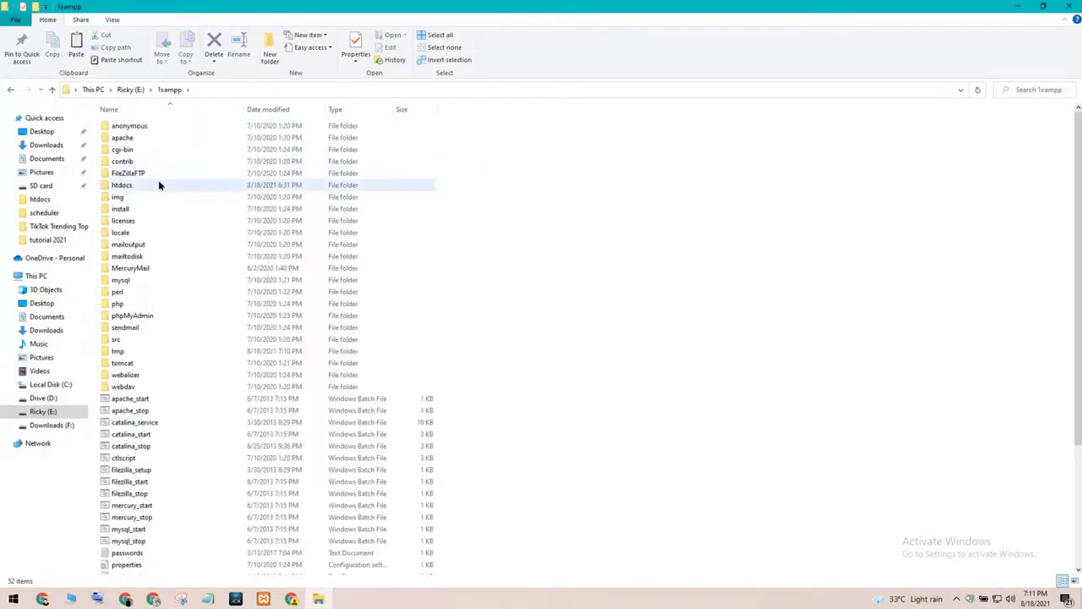
Step: Open the htdocs folder inside 1xampp and paste the copied Company_Management_System folder into it
right_click(151, 182)
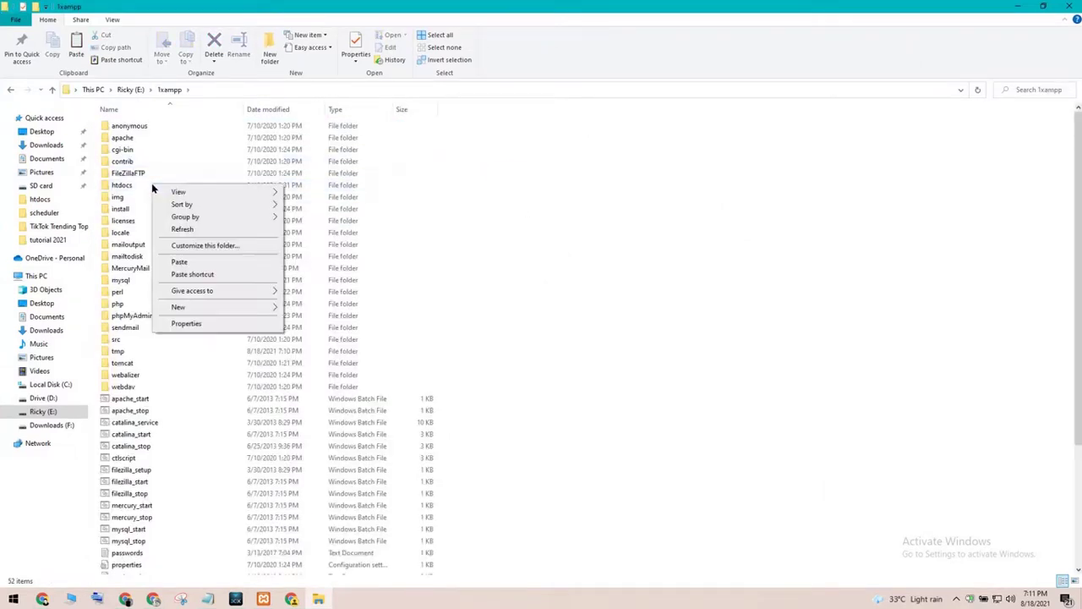
left_click(142, 188)
right_click(142, 188)
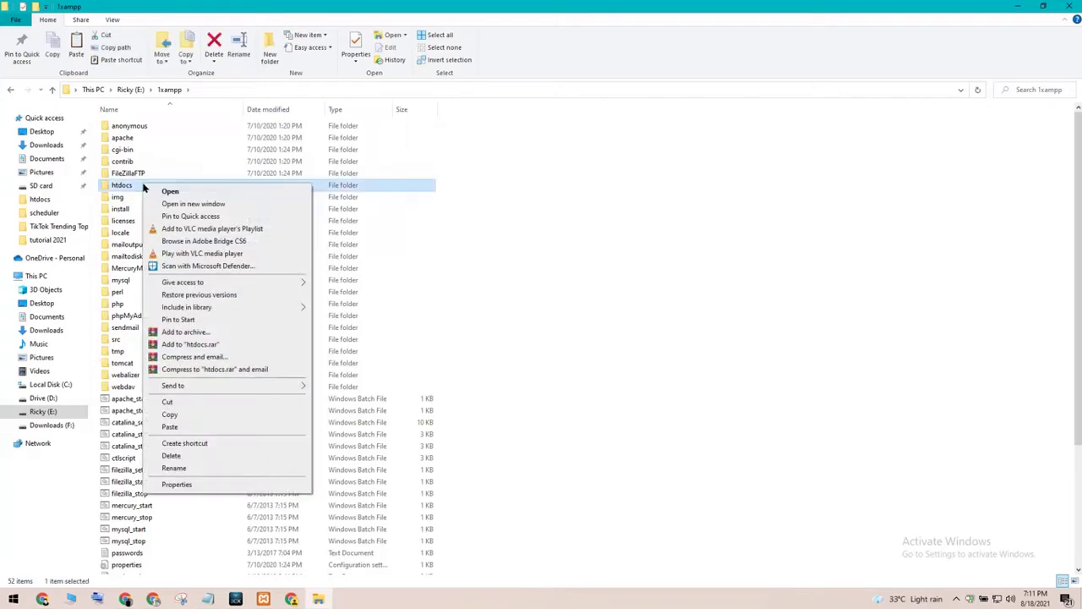
left_click(169, 192)
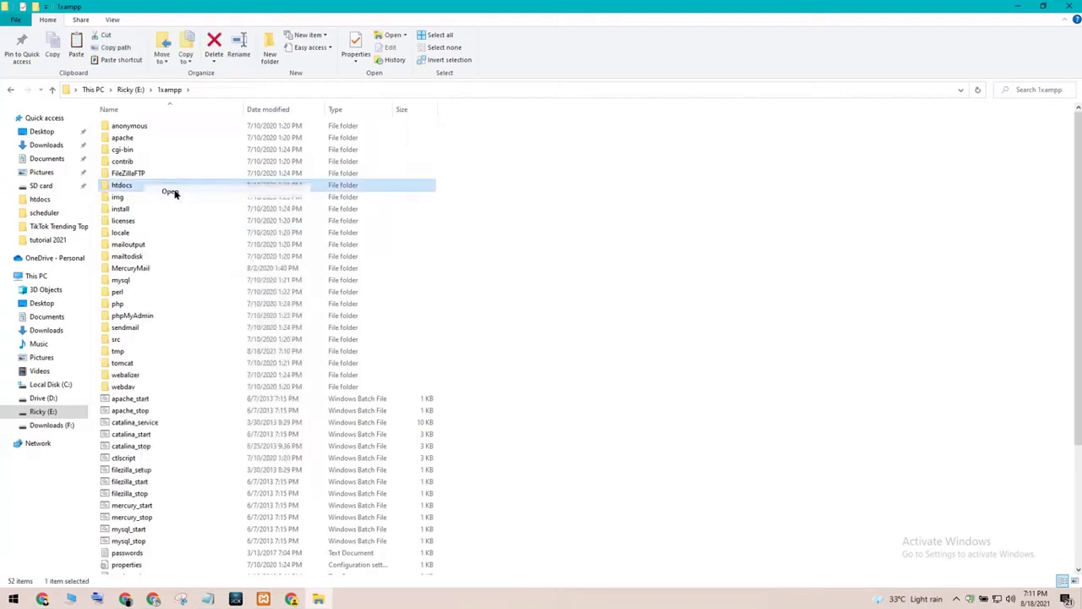
right_click(639, 236)
left_click(666, 313)
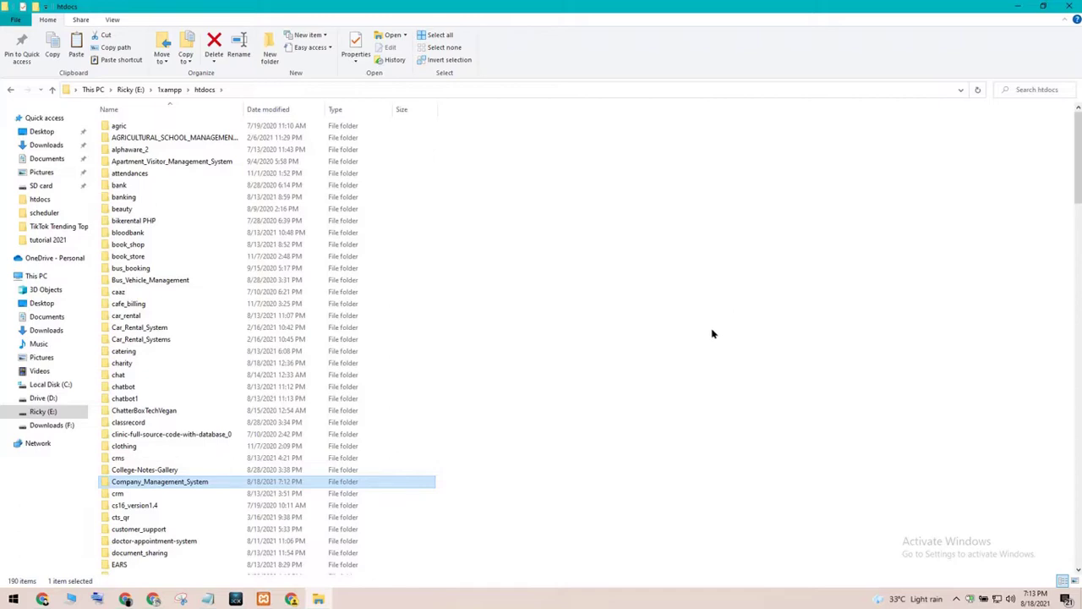
Step: Open the Company_Management_System folder in htdocs and copy its full folder path
double_click(326, 483)
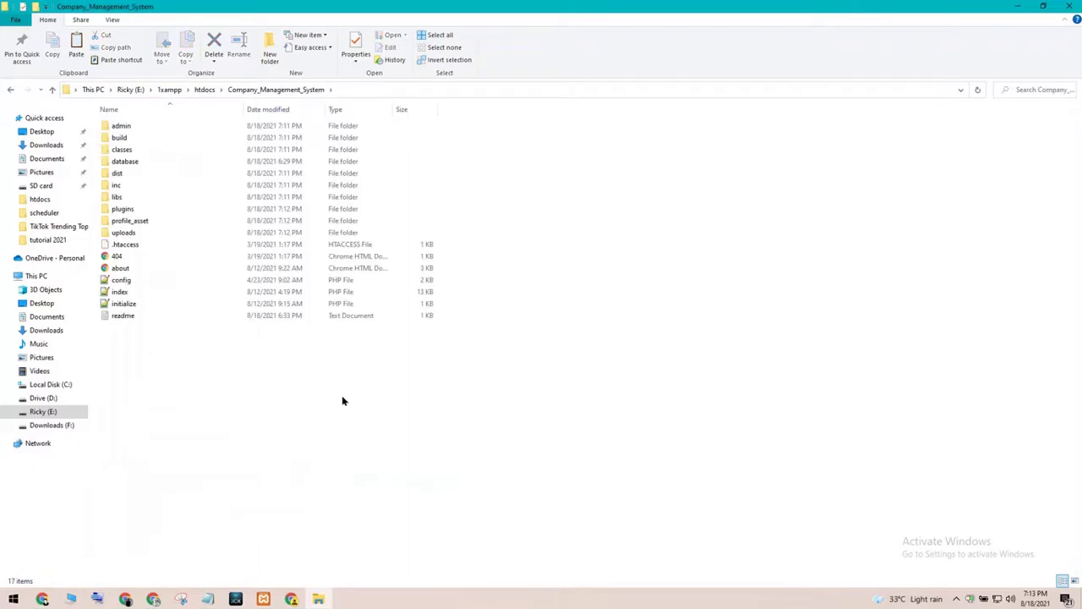
left_click(515, 89)
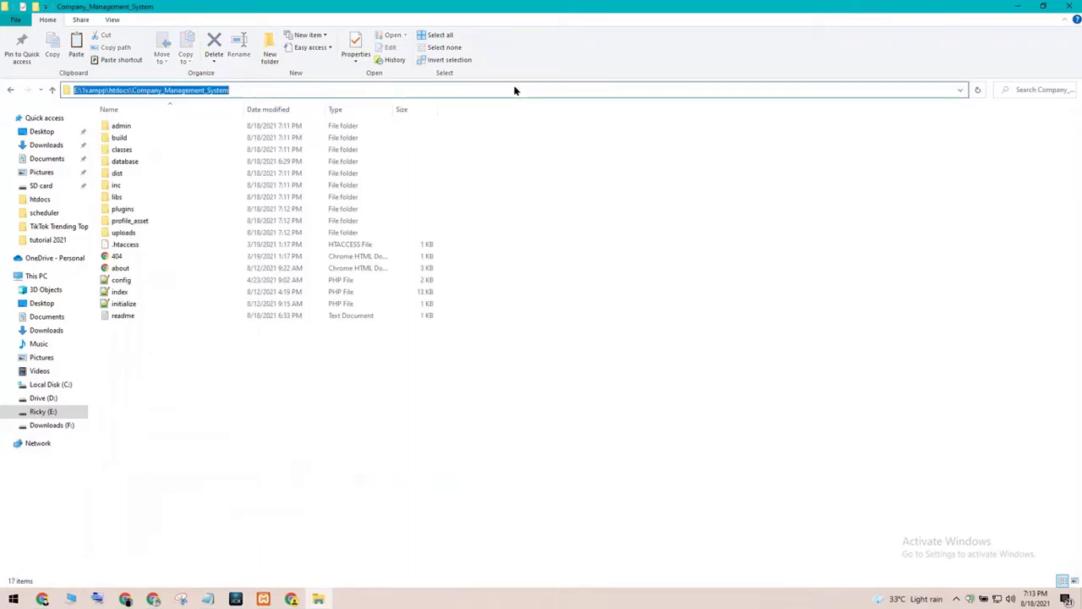
right_click(218, 91)
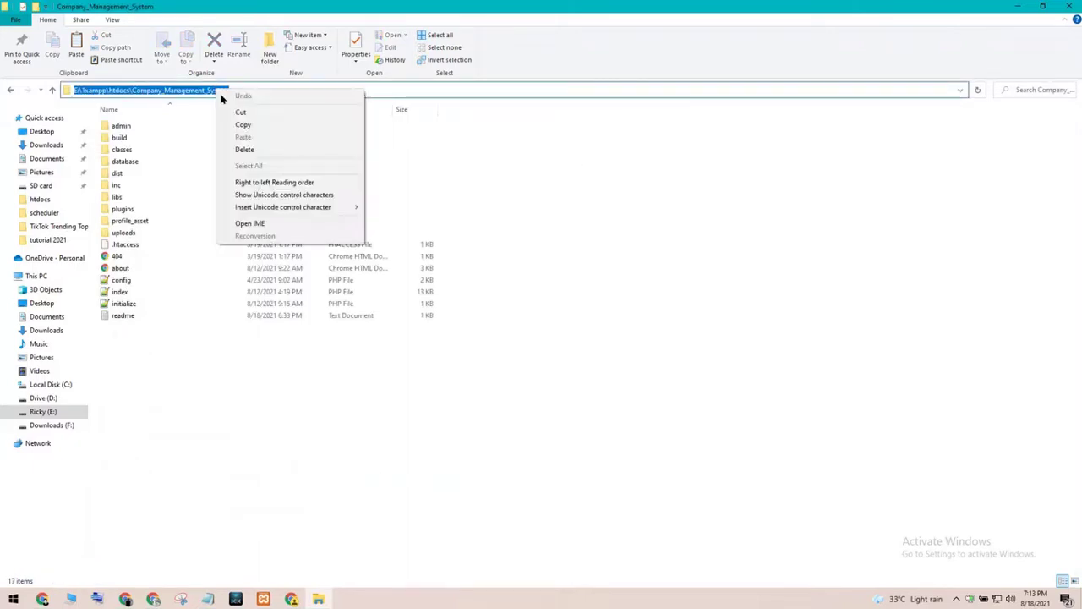
left_click(245, 125)
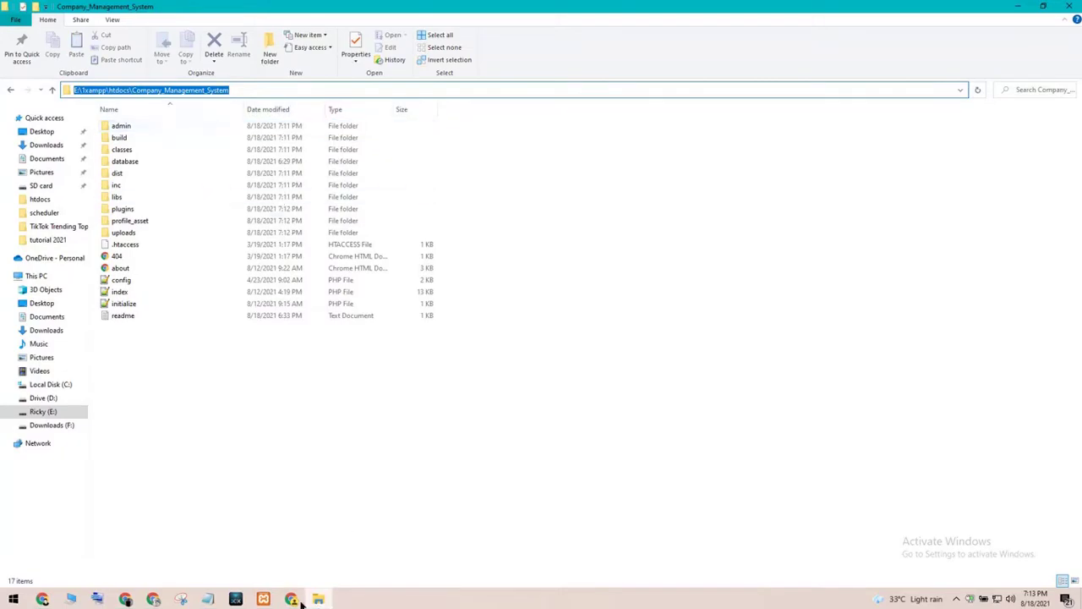
Step: In a new Chrome tab, paste the path, replace its part before \Company_Management_System with "localhost" and load the site
left_click(293, 599)
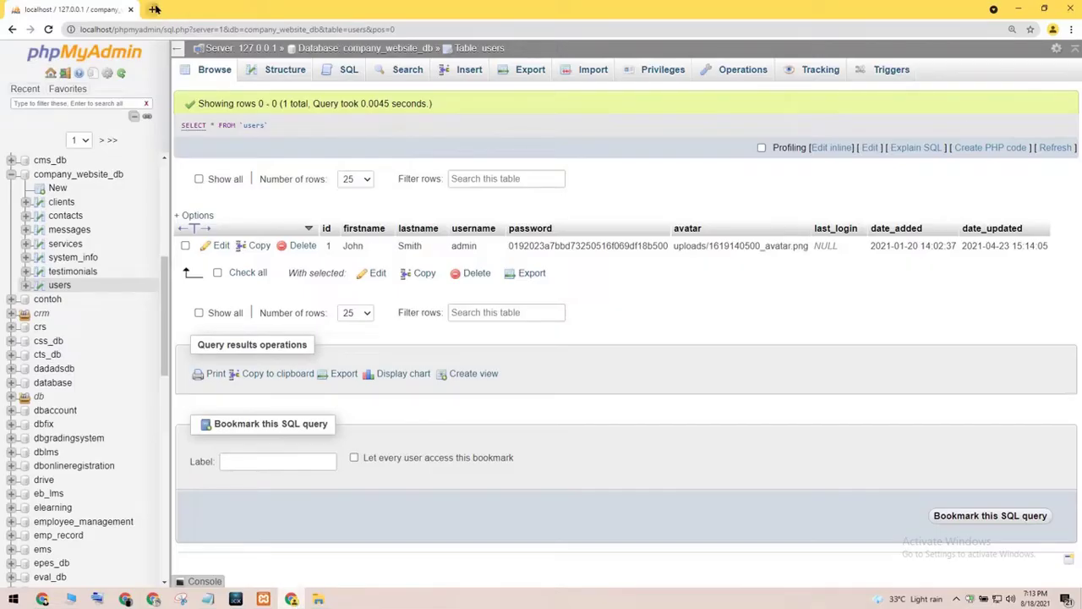
left_click(155, 9)
right_click(152, 29)
left_click(175, 102)
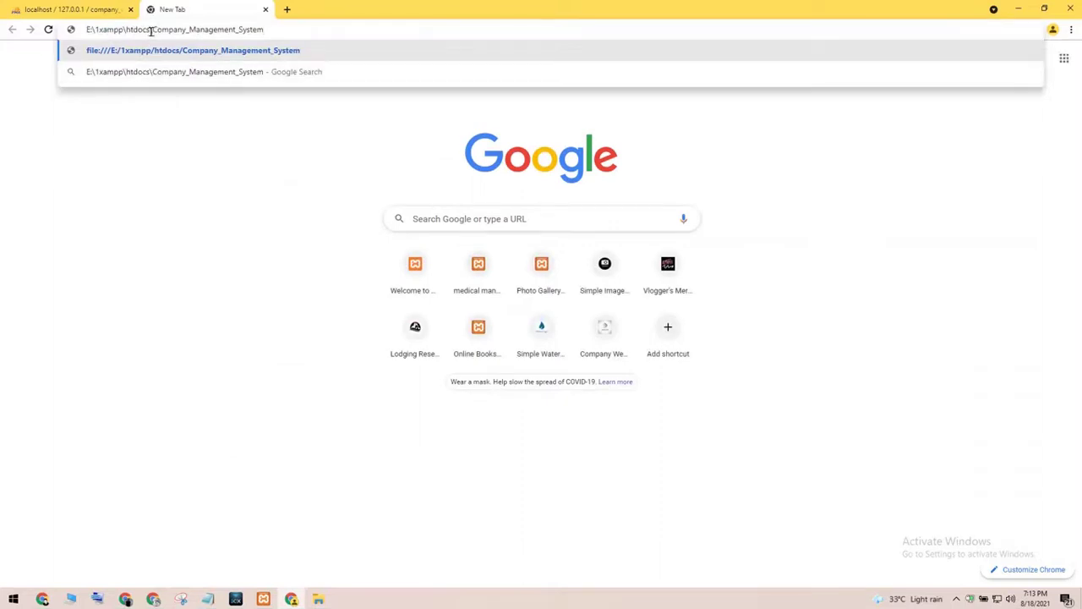
left_click_drag(153, 30, 49, 38)
key("BackSpace")
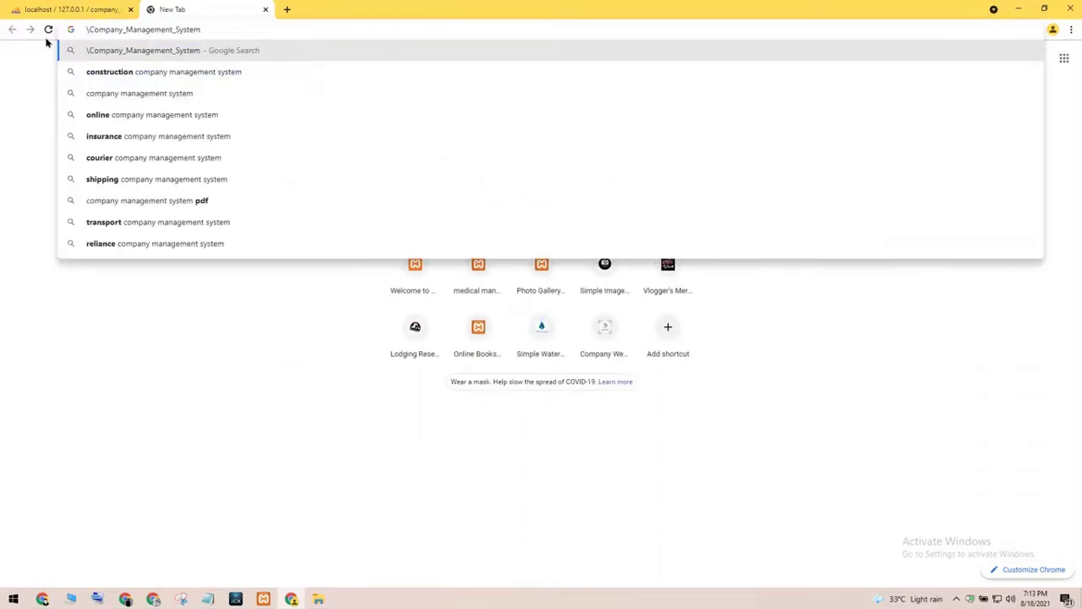
type("localho")
type("st")
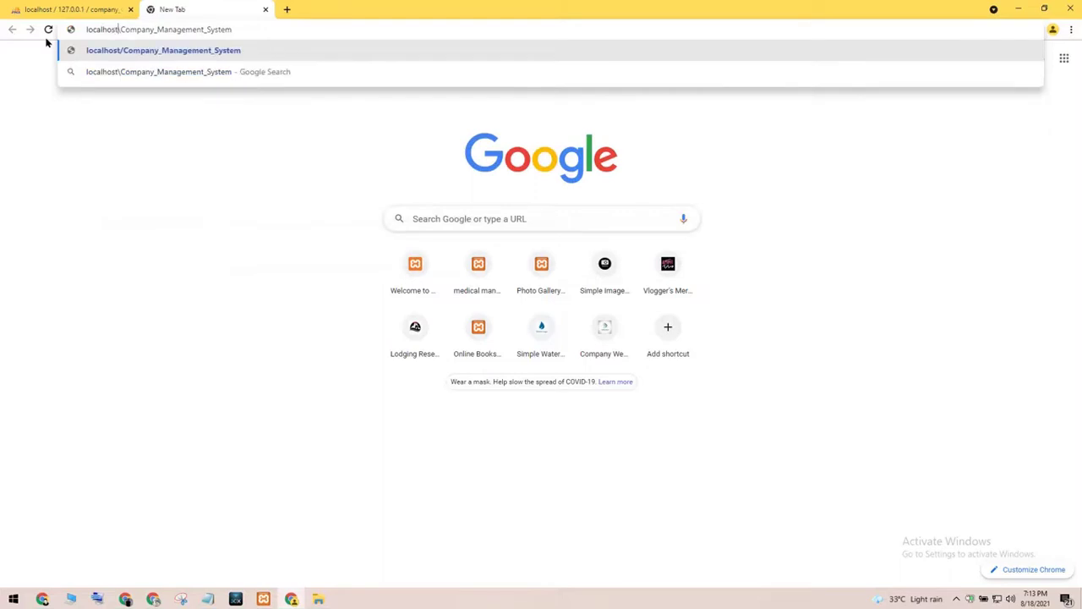
key("Return")
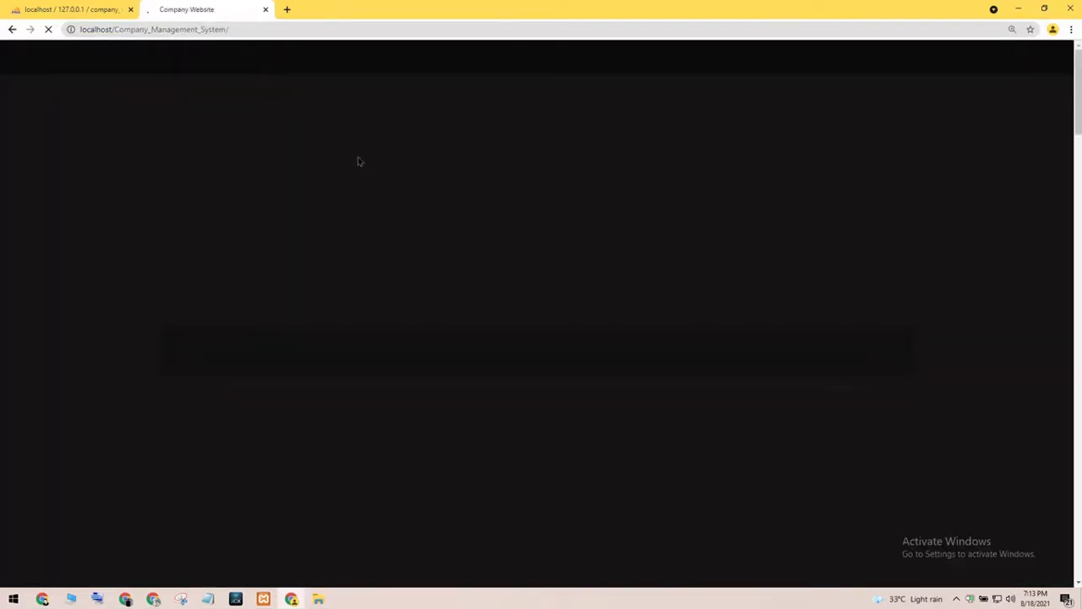
Step: Switch to the untitled Notepad note and replace its text with "or open notepad ++"
left_click(207, 598)
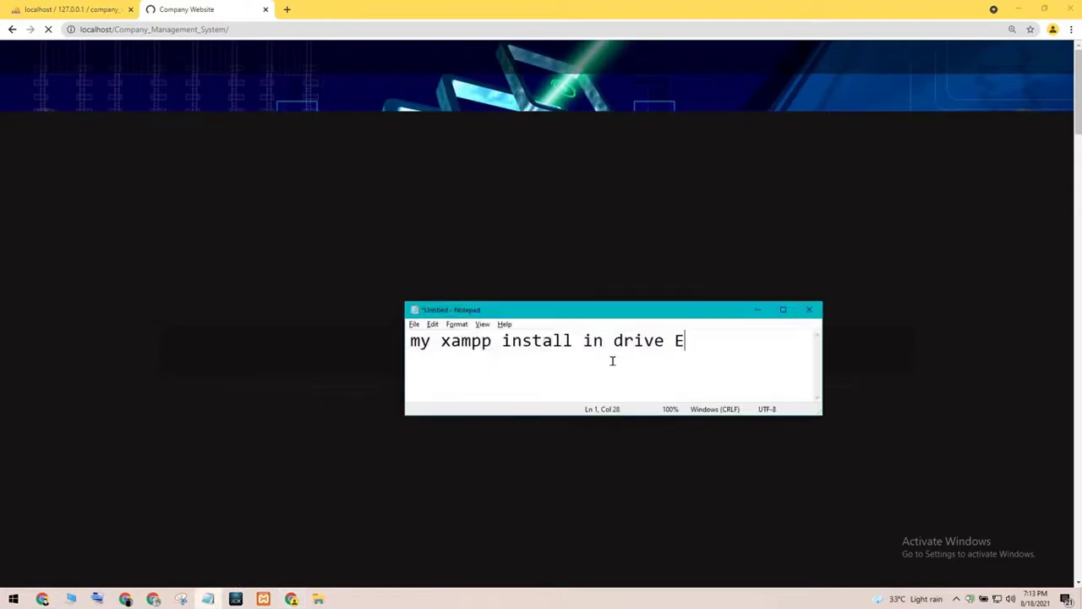
left_click_drag(727, 345, 410, 343)
type("or")
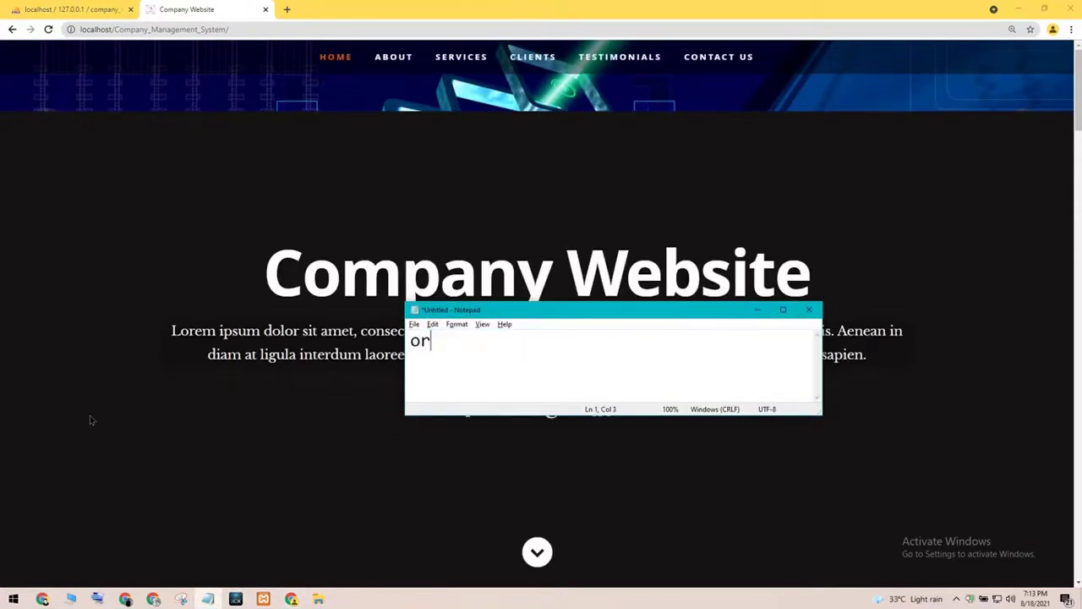
type("e")
key("BackSpace")
type("open ")
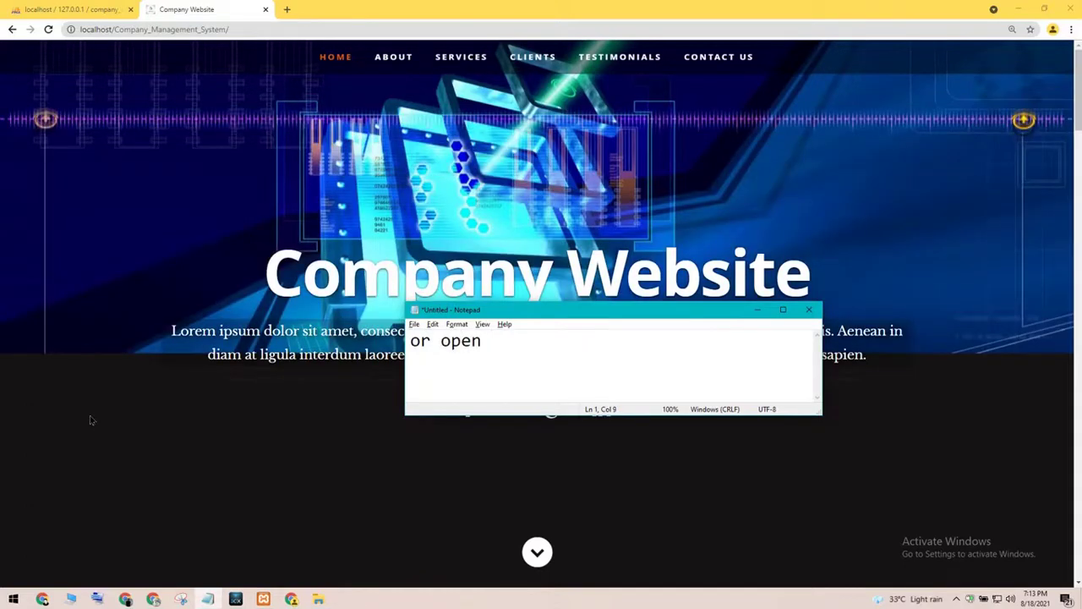
type("notepad")
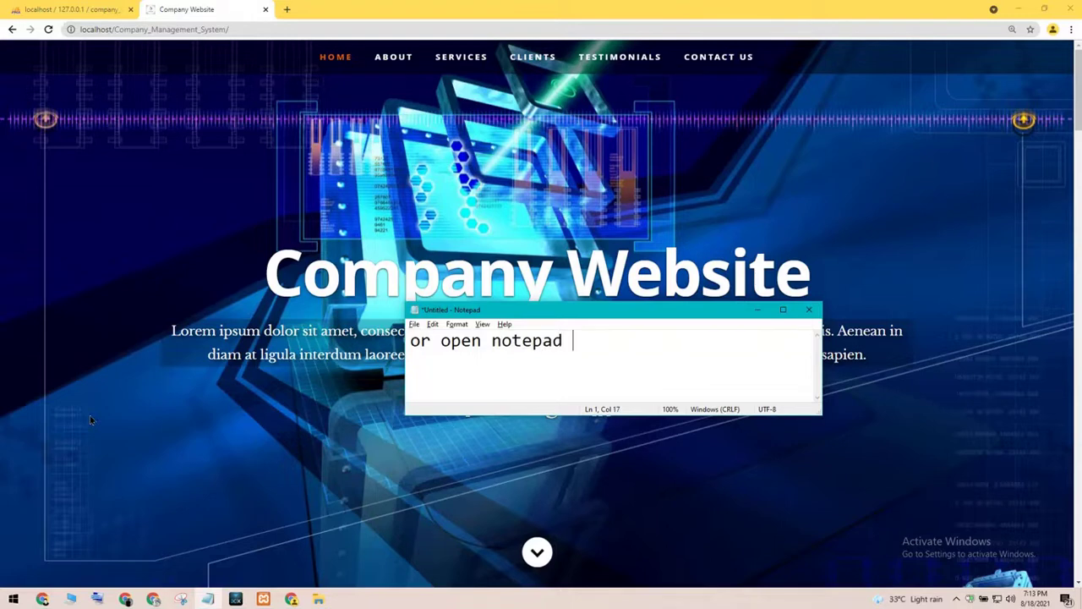
type(" ++")
Step: Open index.php from Company_Management_System's admin folder in Notepad++ and launch it in a browser
left_click(318, 599)
double_click(121, 126)
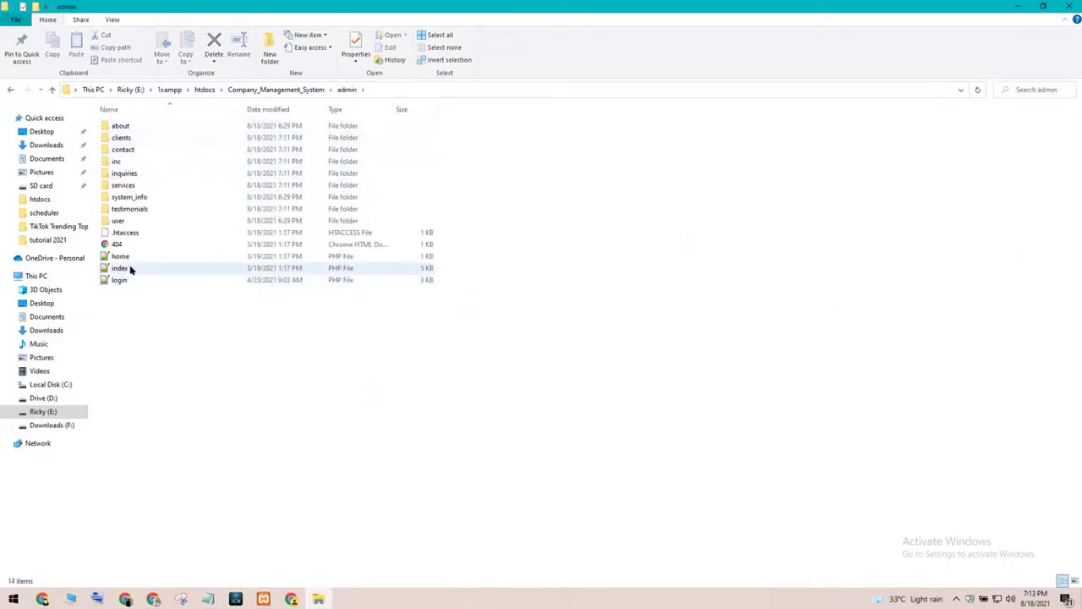
left_click(130, 269)
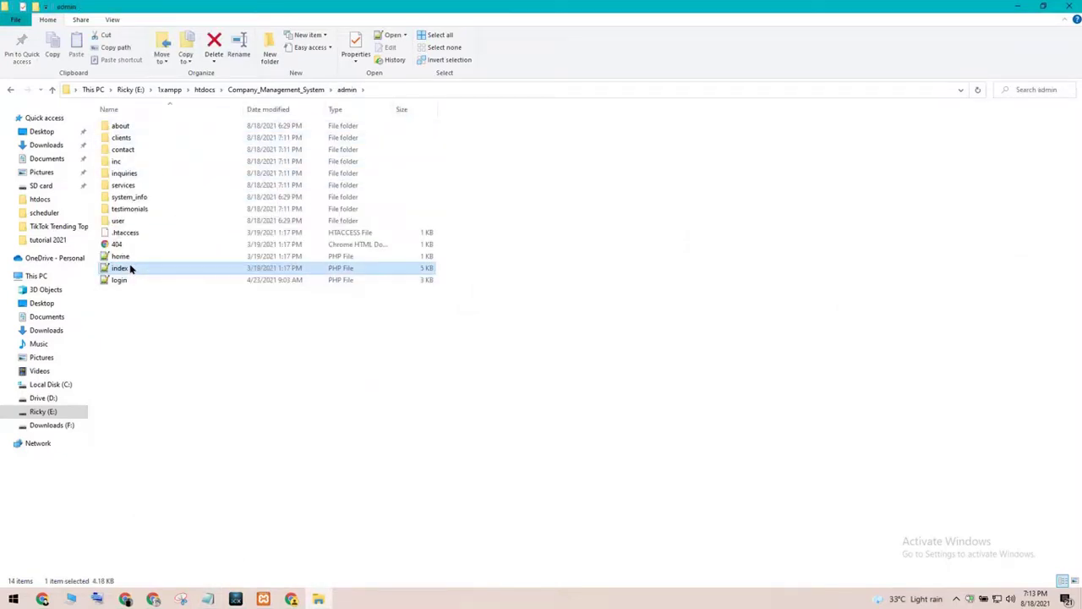
right_click(130, 268)
left_click(205, 296)
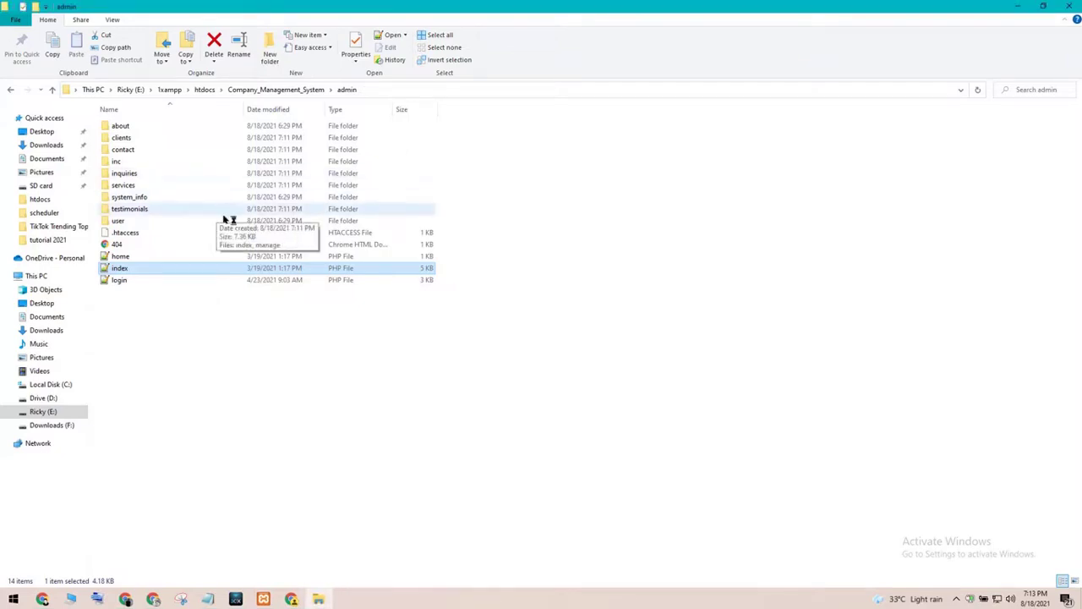
left_click(1020, 7)
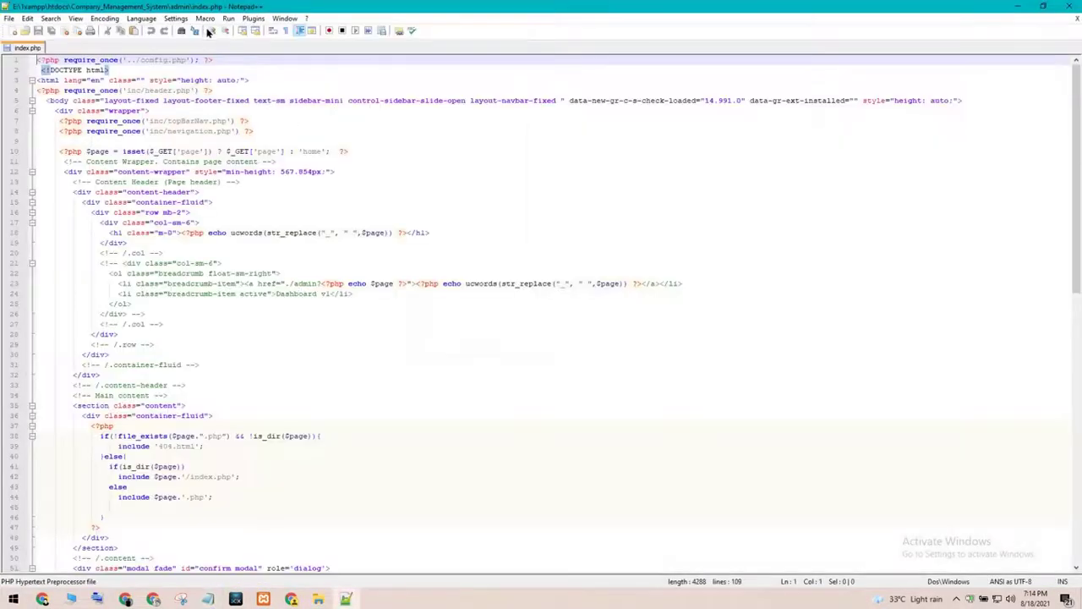
left_click(228, 18)
left_click(270, 74)
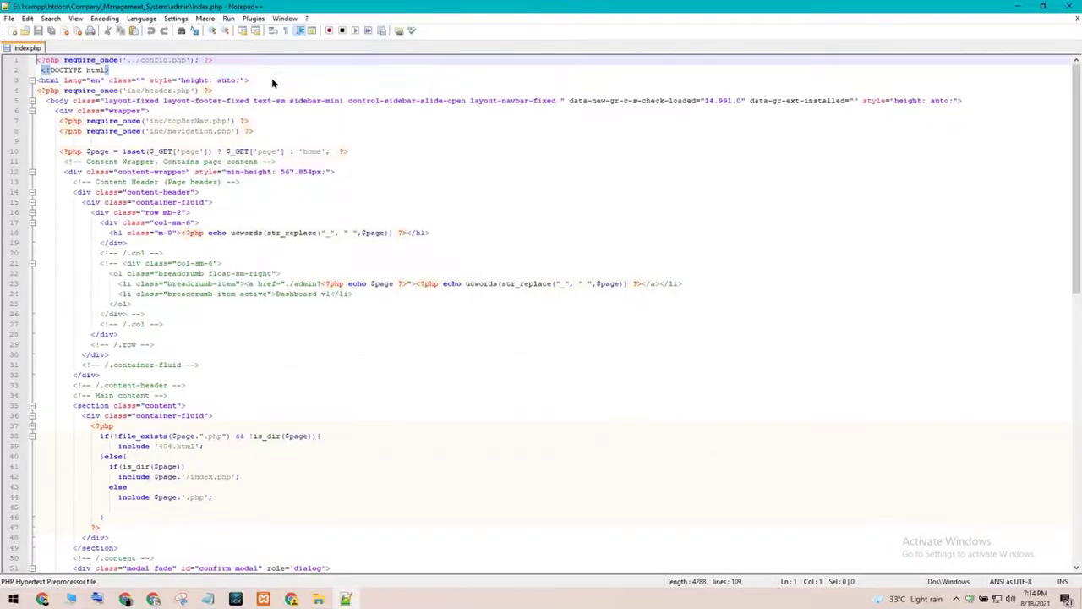